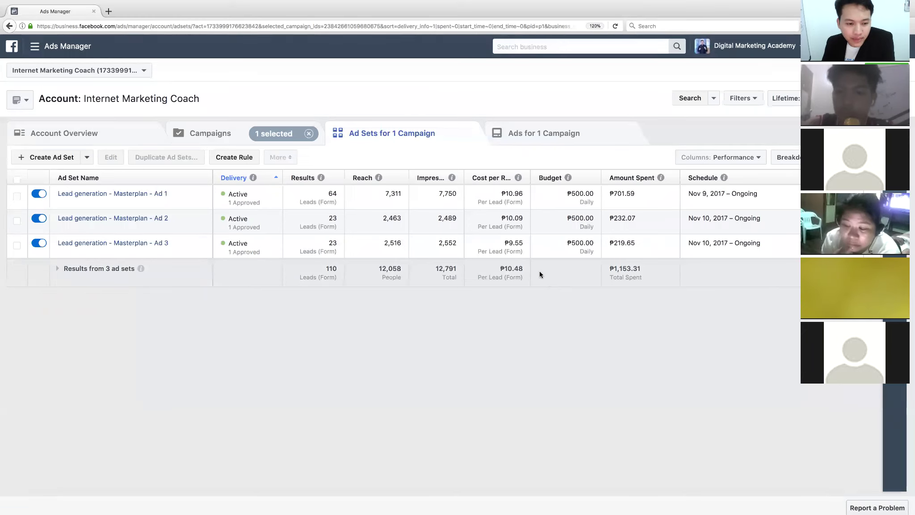
- View the full campaign list with no campaign selected, and reopen the ad sets of the Lead generation - Masterplan - Video campaign
left_click(216, 136)
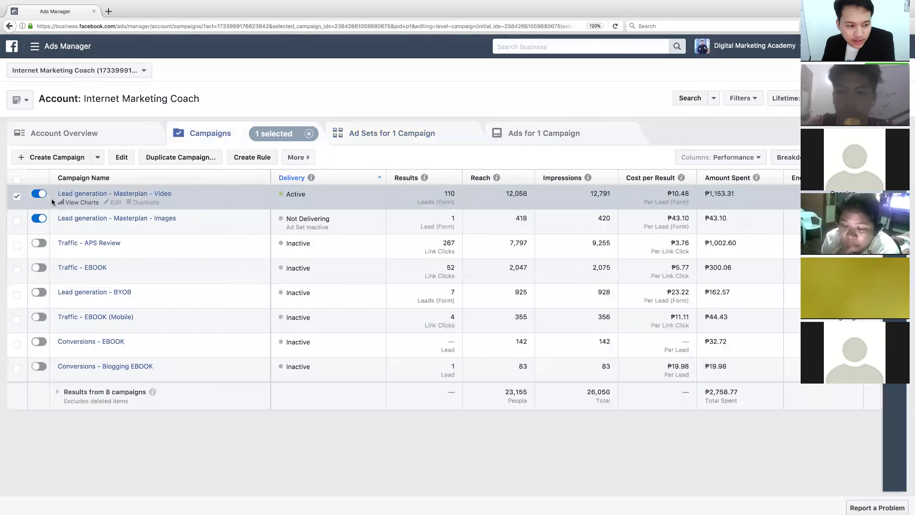
left_click(17, 197)
left_click(17, 197)
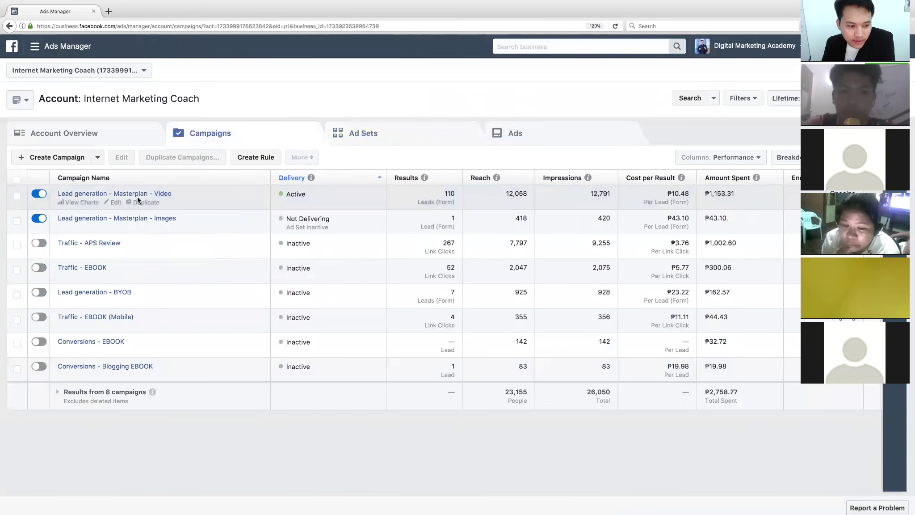
left_click(400, 141)
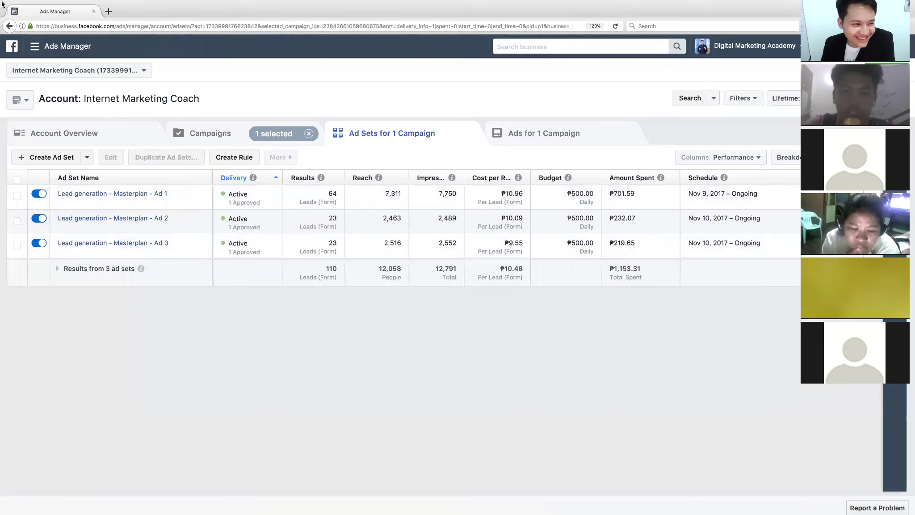
- Compare the results of the three Masterplan ad sets at 150% page zoom, selecting all of them and clearing the selection
mouse_move(2, 4)
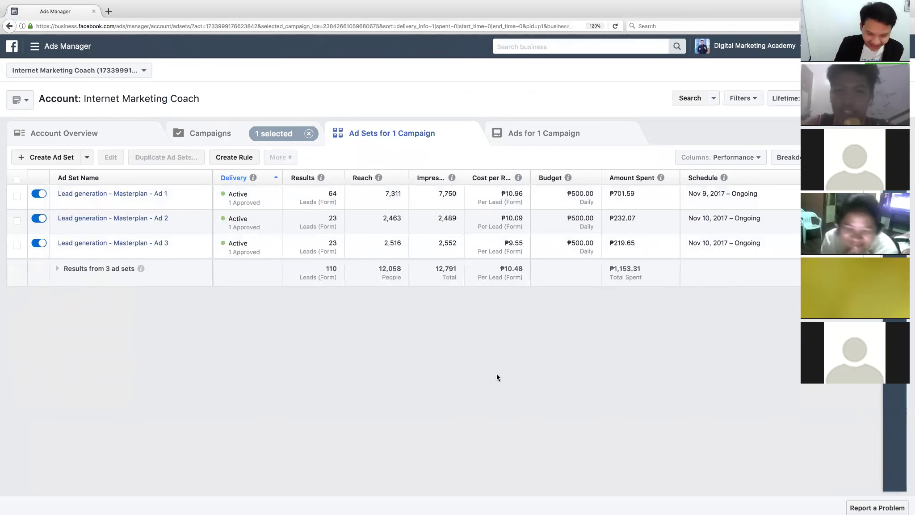
key("super+equal")
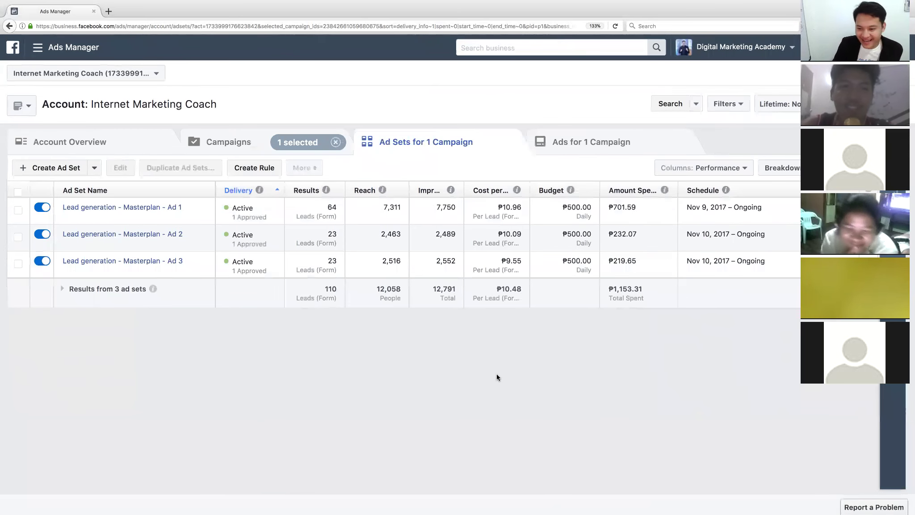
key("super+equal")
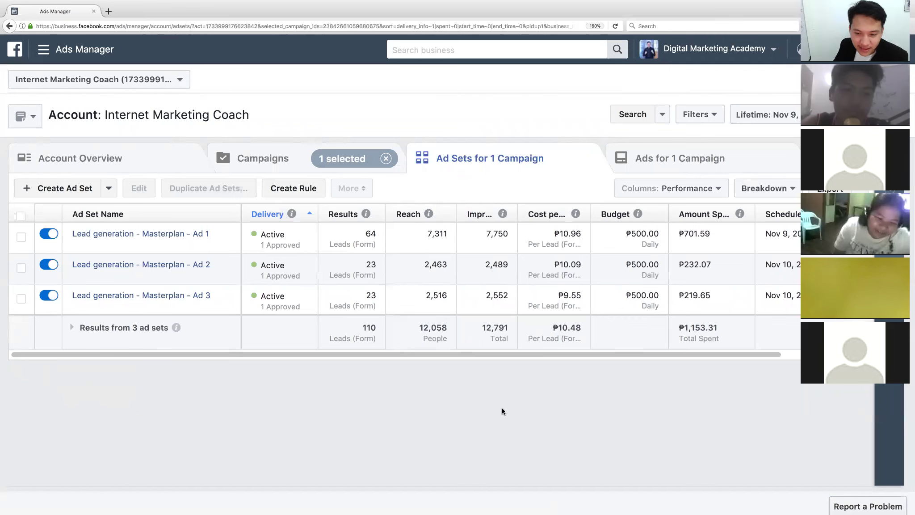
left_click_drag(649, 353, 468, 353)
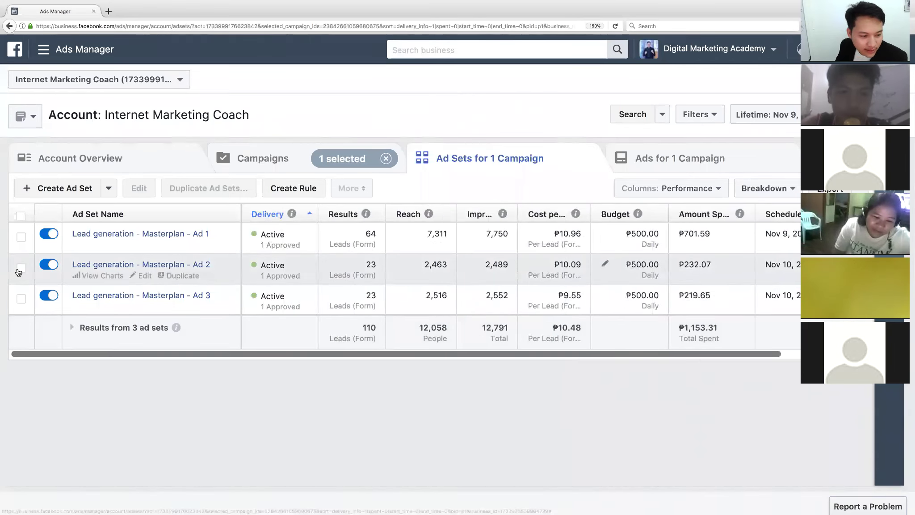
left_click(21, 267)
left_click(21, 298)
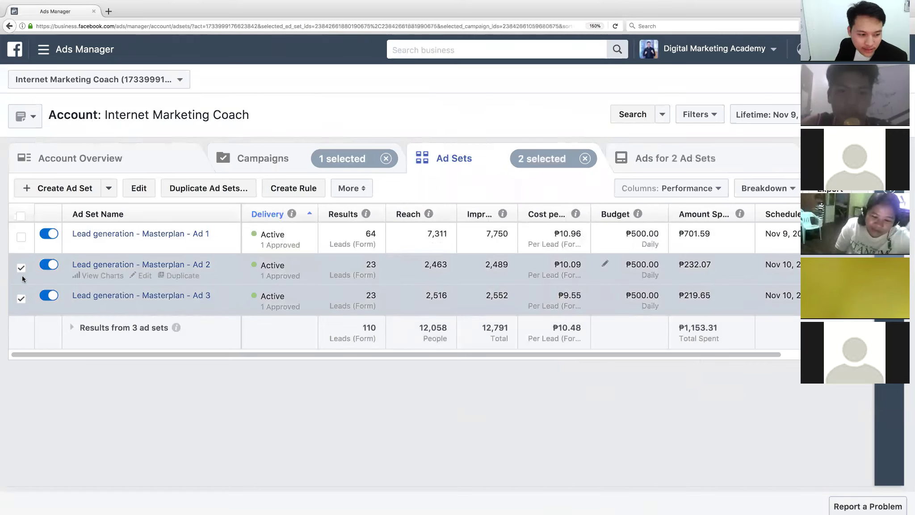
left_click(22, 237)
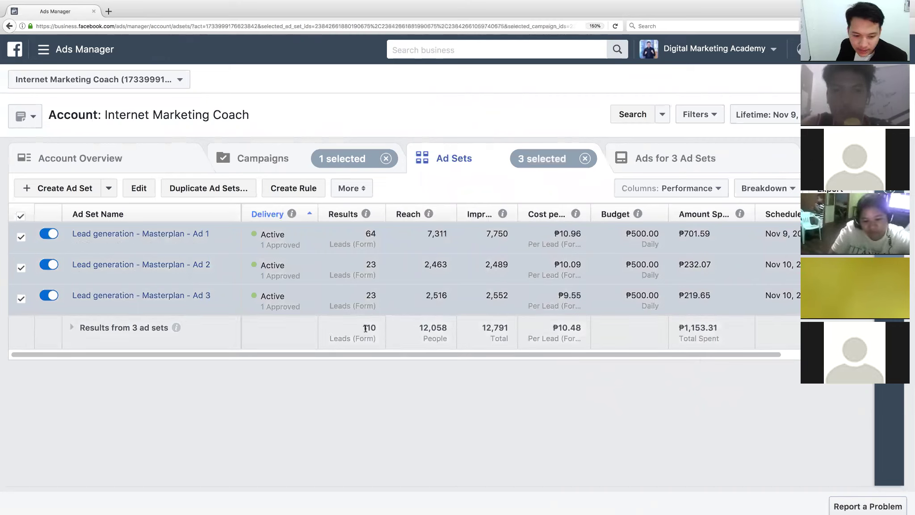
left_click(21, 237)
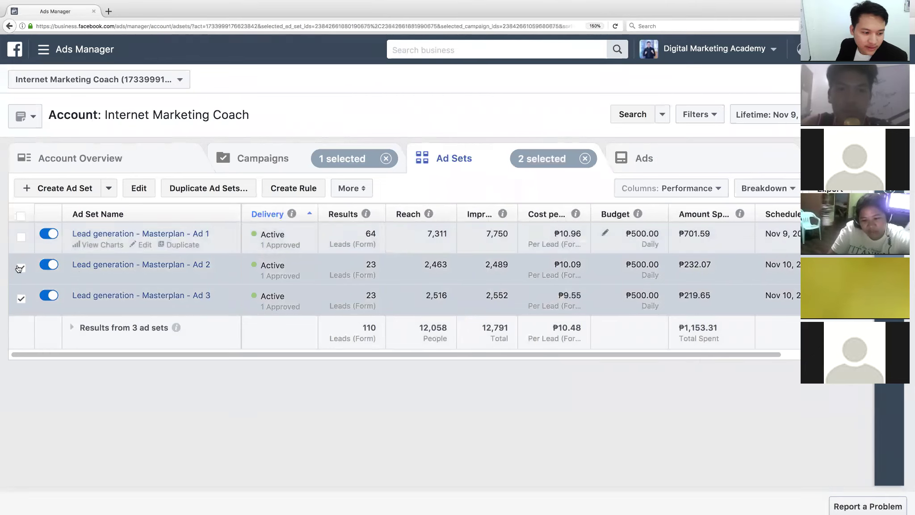
left_click(20, 268)
left_click(21, 298)
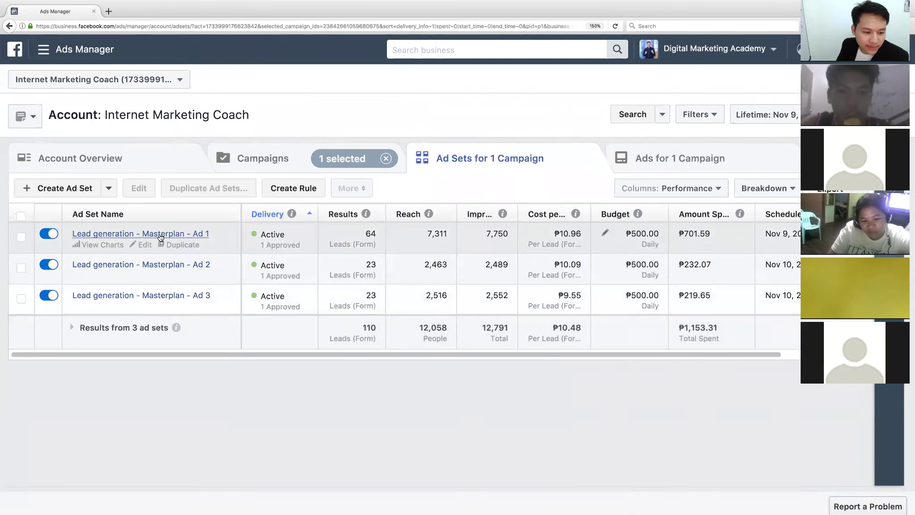
- Open the Lead generation - Masterplan - Ad 1 ad set for editing and go to the ad it contains
left_click(146, 245)
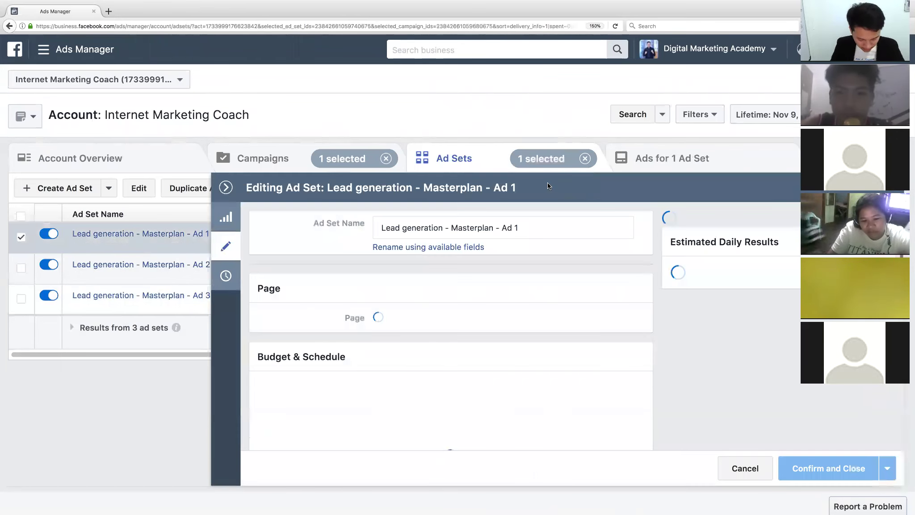
key("ctrl+minus")
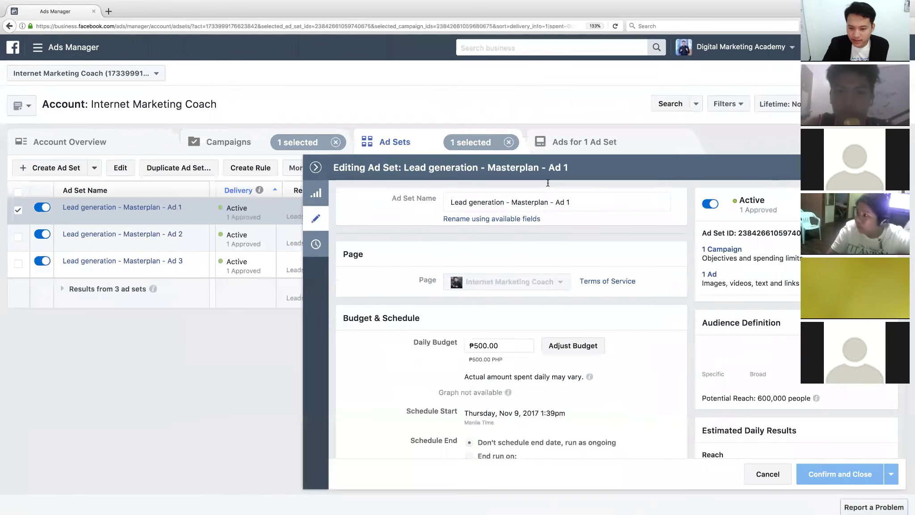
key("ctrl+minus")
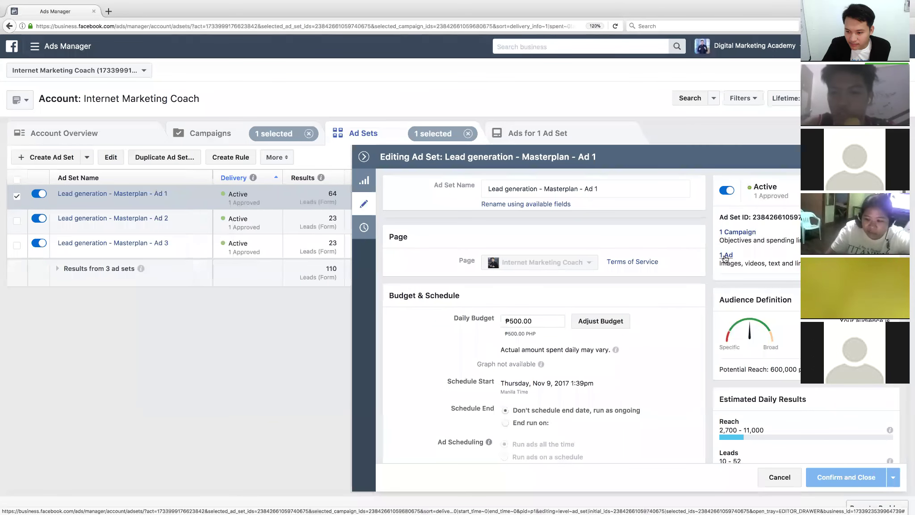
left_click(724, 258)
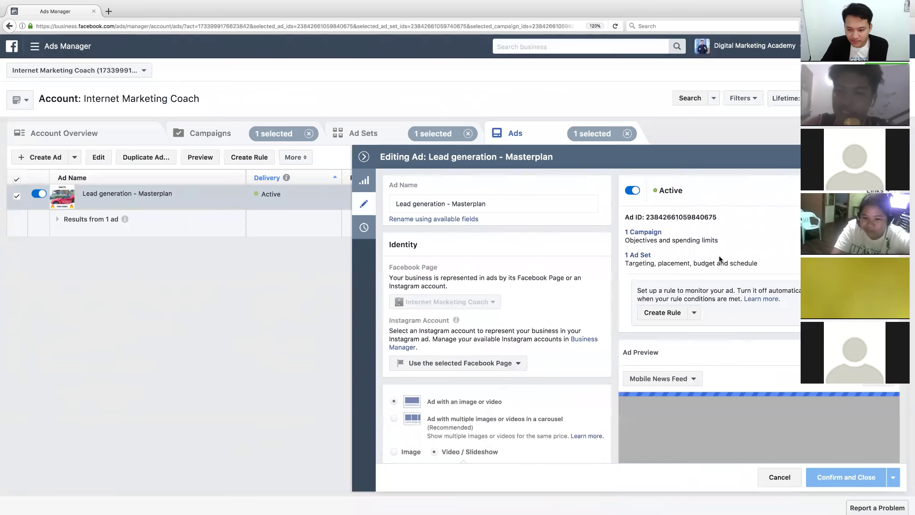
- Examine the ad's video, text and Mobile News Feed preview in the Lead generation - Masterplan editor
scroll(719, 259, "down", 5)
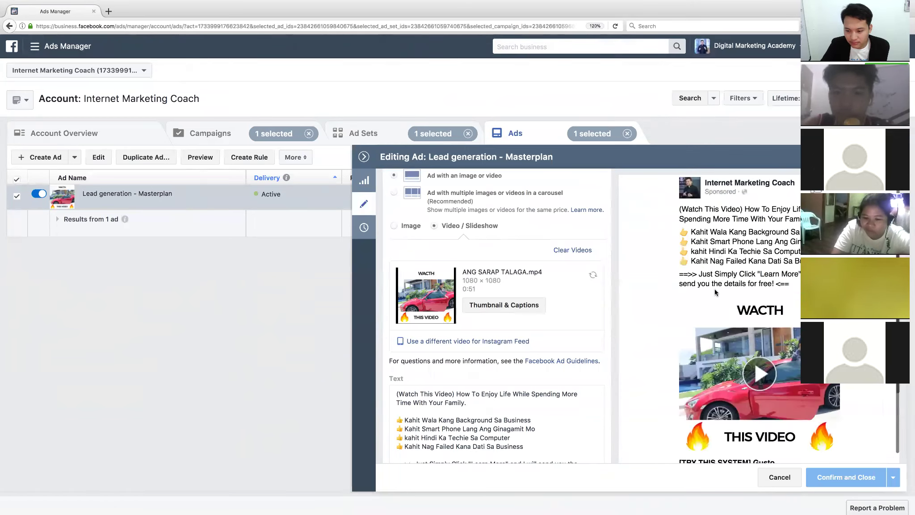
scroll(713, 286, "down", 3)
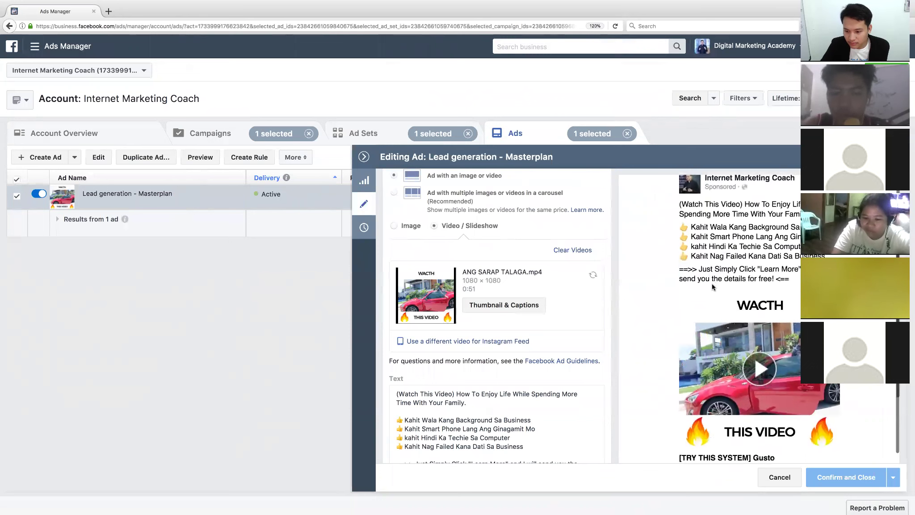
scroll(711, 286, "up", 3)
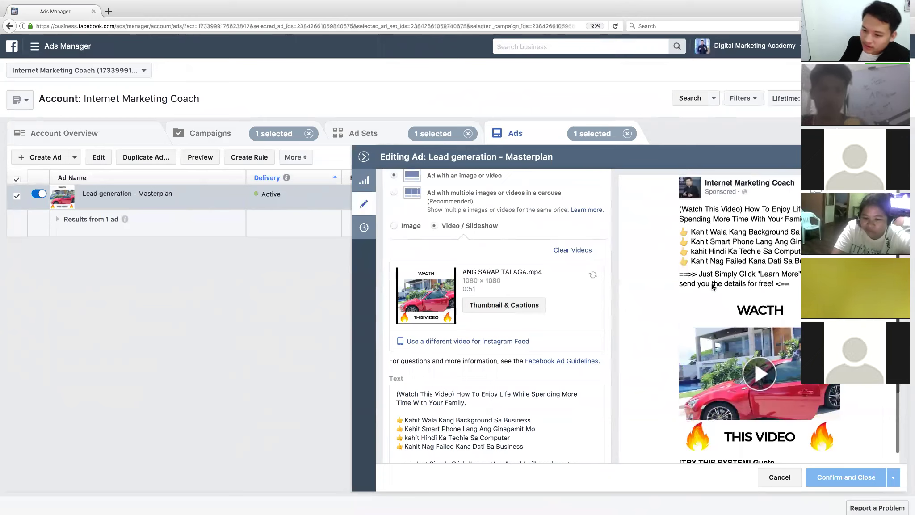
scroll(712, 287, "down", 3)
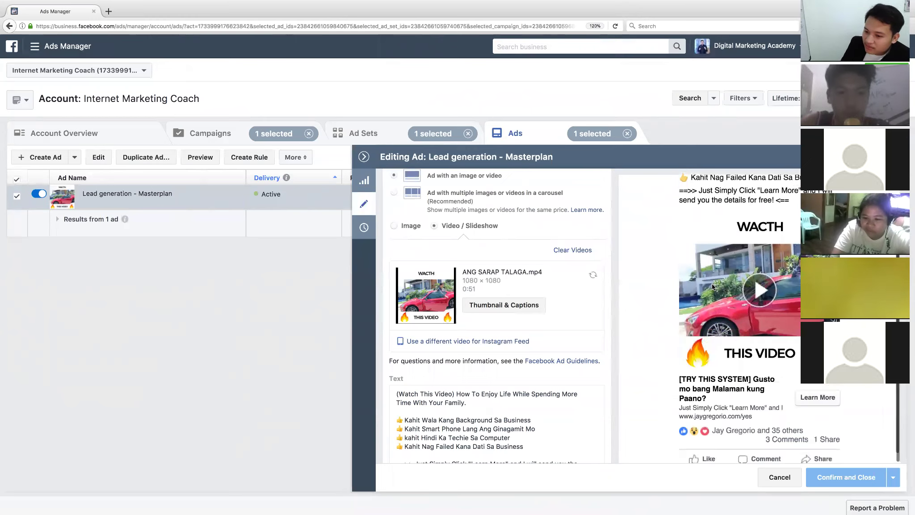
scroll(712, 286, "up", 3)
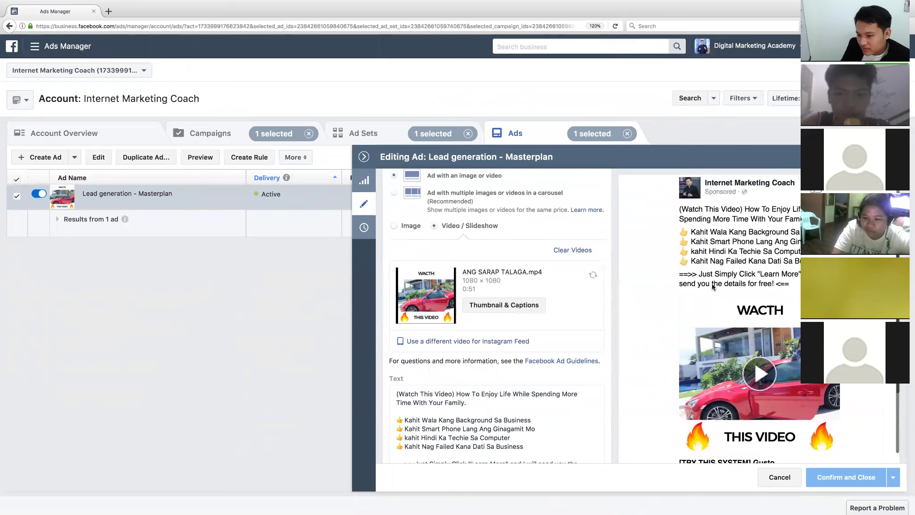
scroll(712, 287, "down", 3)
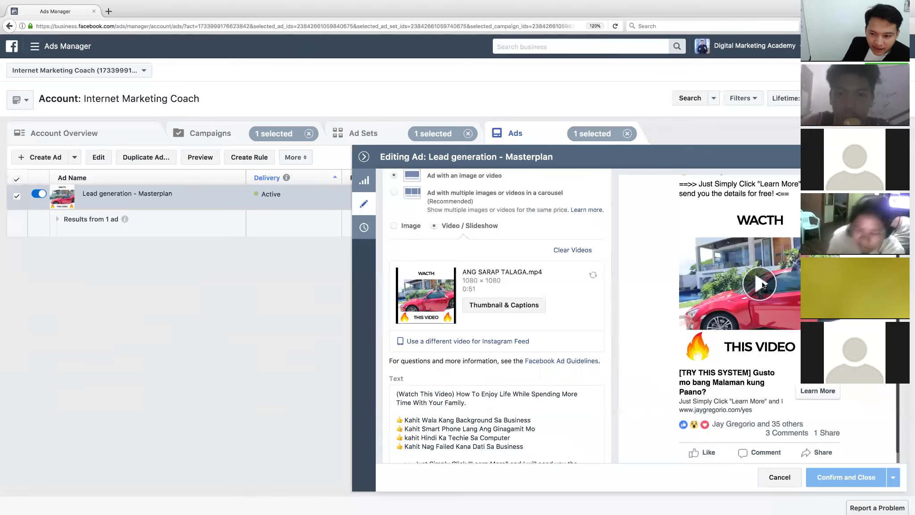
scroll(763, 285, "up", 5)
scroll(496, 312, "up", 5)
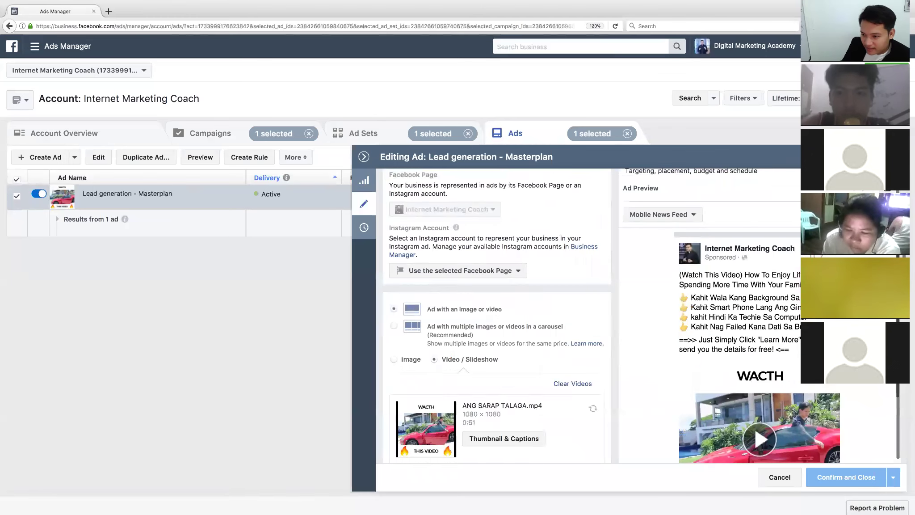
scroll(710, 313, "up", 4)
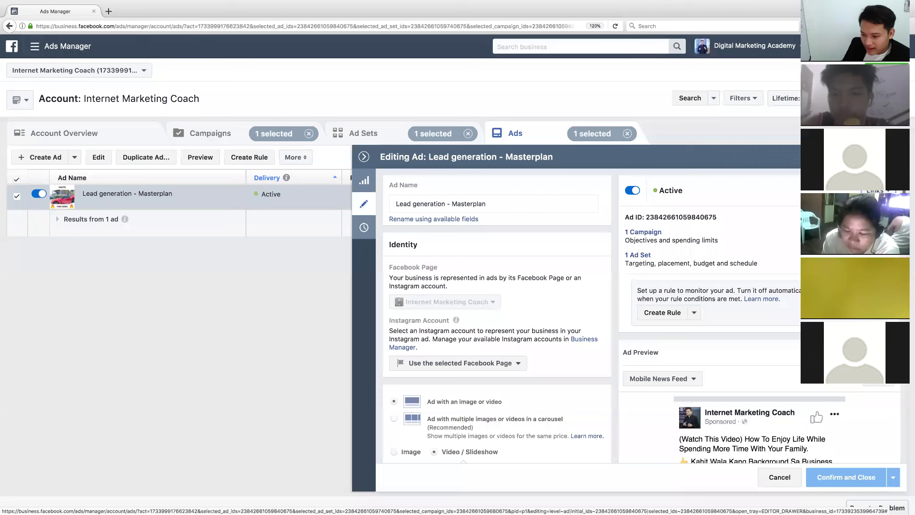
- Copy the shareable preview link of the Lead generation - Masterplan ad and close the sharing dialog
left_click(877, 379)
scroll(728, 364, "down", 3)
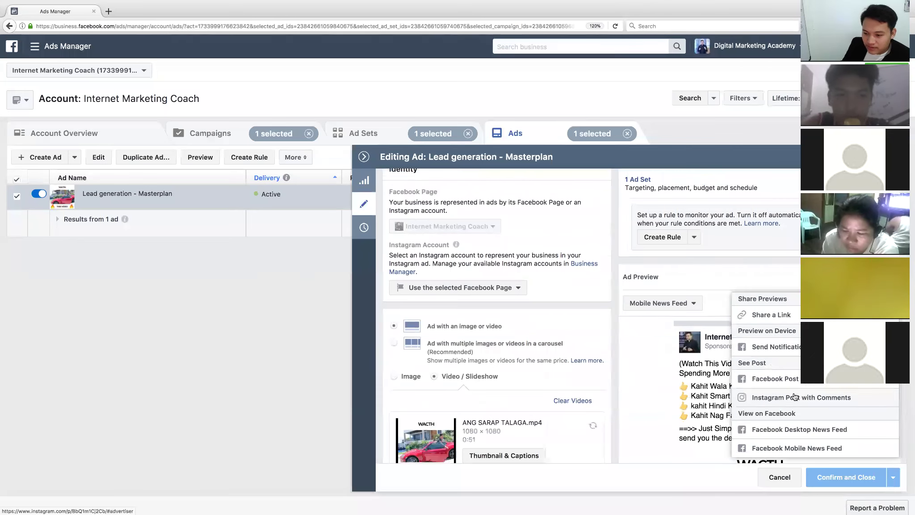
left_click(763, 315)
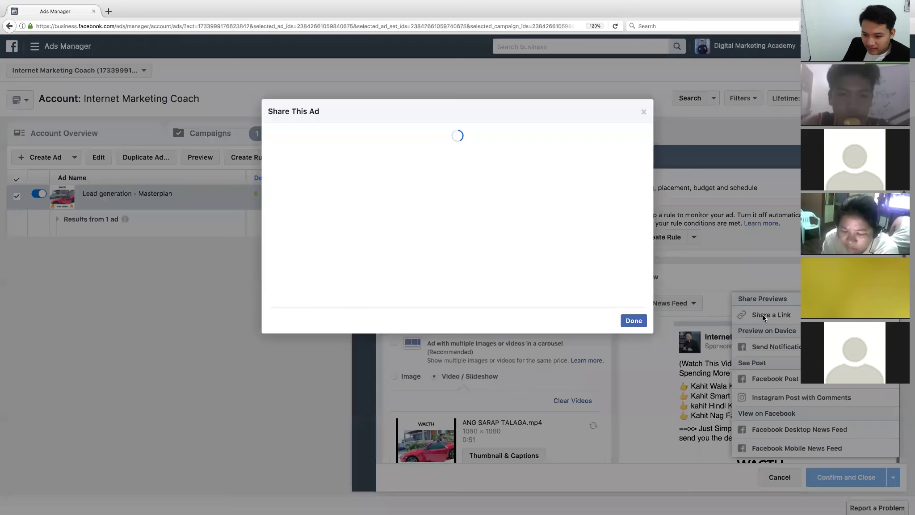
left_click(394, 223)
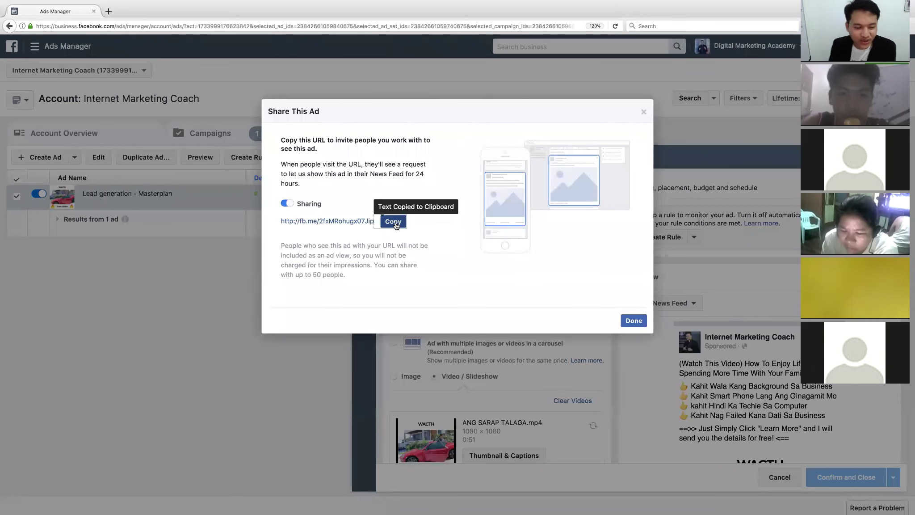
left_click(643, 112)
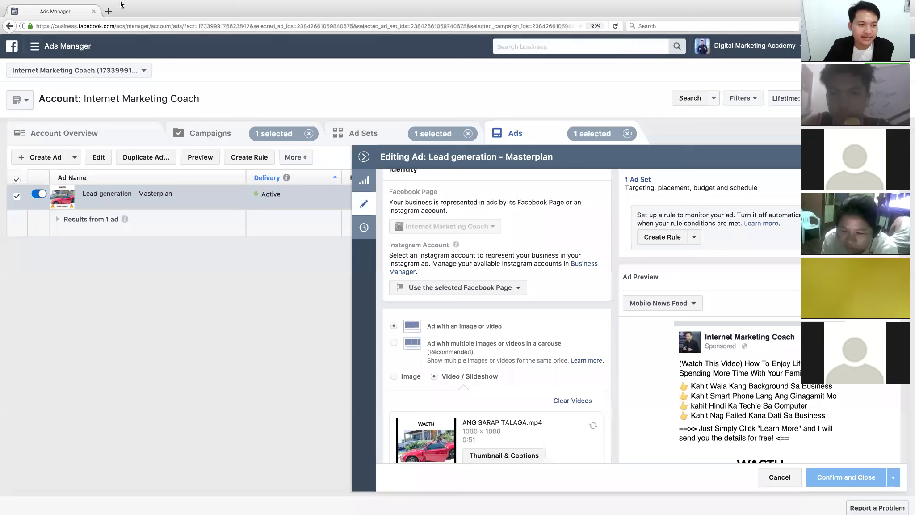
- Switch to the shared ad's preview page in Chrome, review the ad and allow it to show in the news feeds
mouse_move(120, 4)
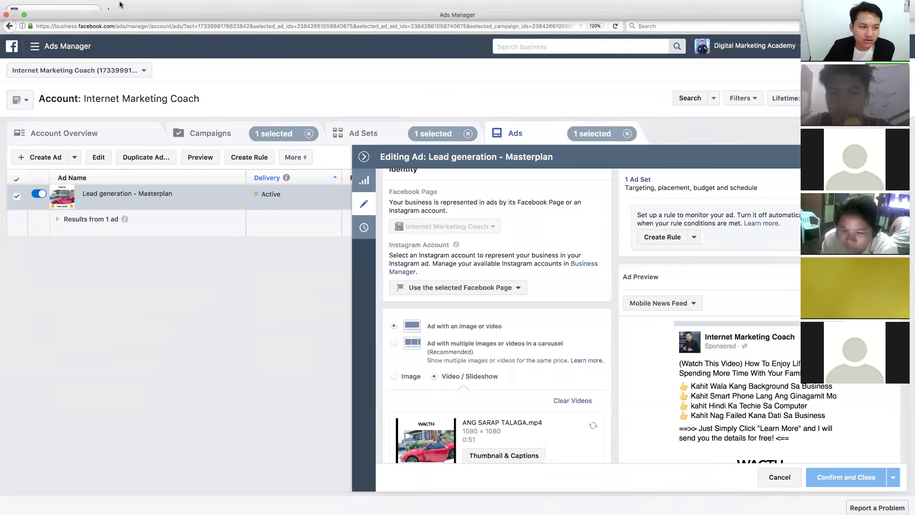
left_click(24, 15)
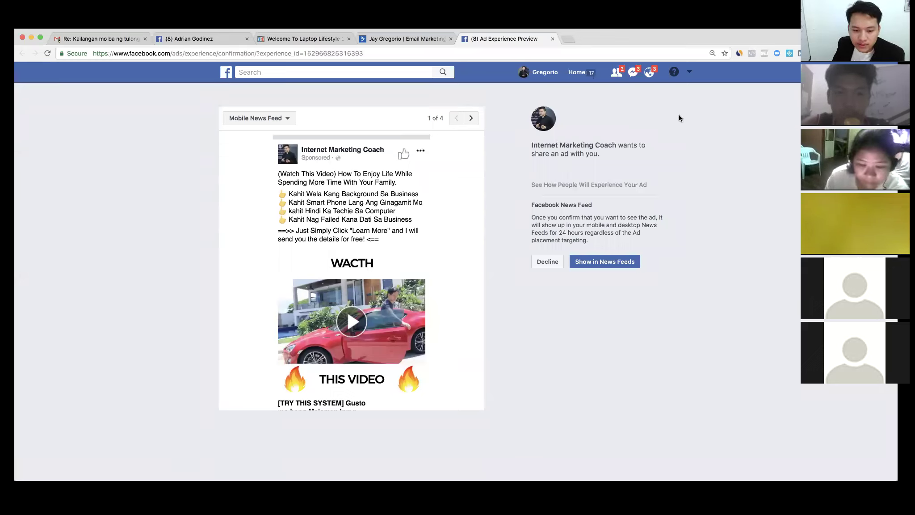
scroll(347, 253, "down", 3)
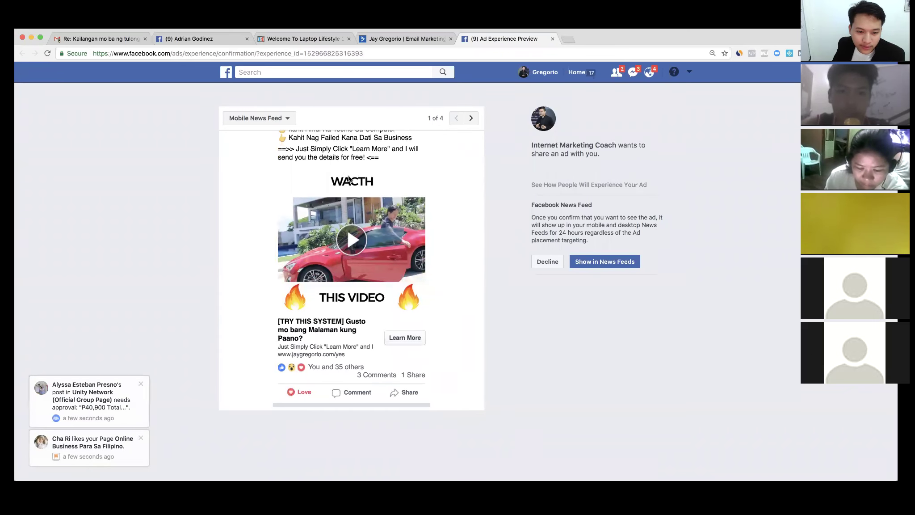
scroll(349, 179, "up", 2)
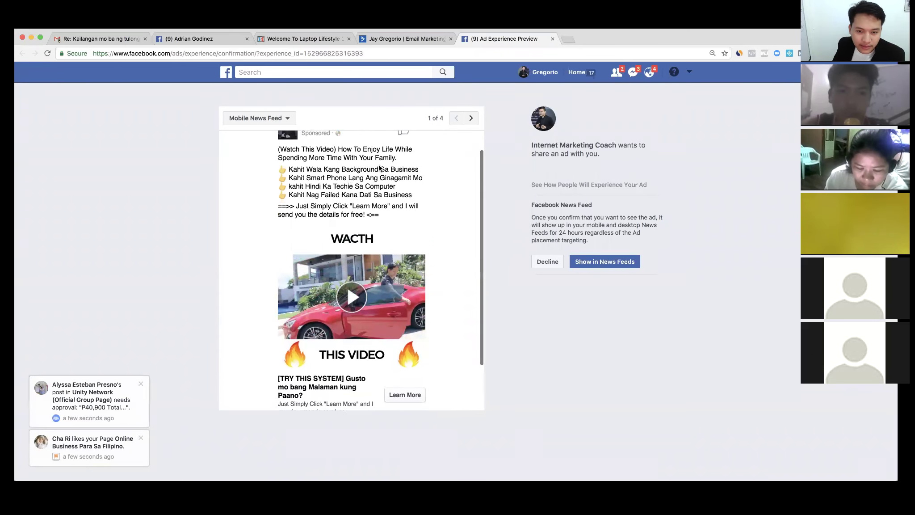
left_click(606, 264)
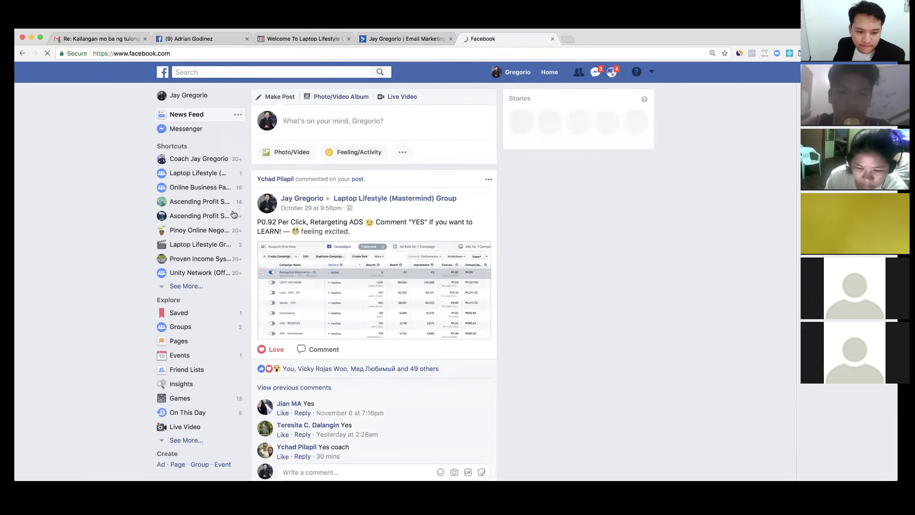
- Find the shared Internet Marketing Coach ad in the Facebook News Feed and watch its video
scroll(232, 214, "down", 3)
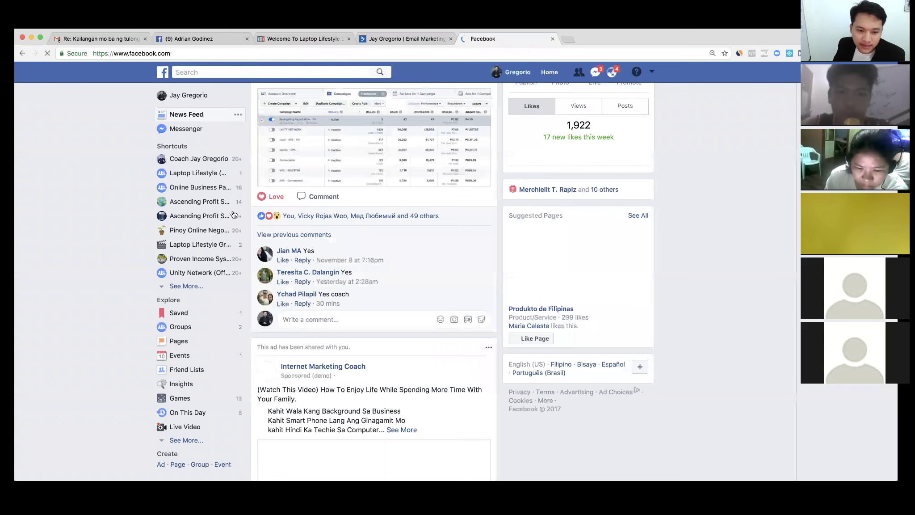
scroll(233, 214, "down", 6)
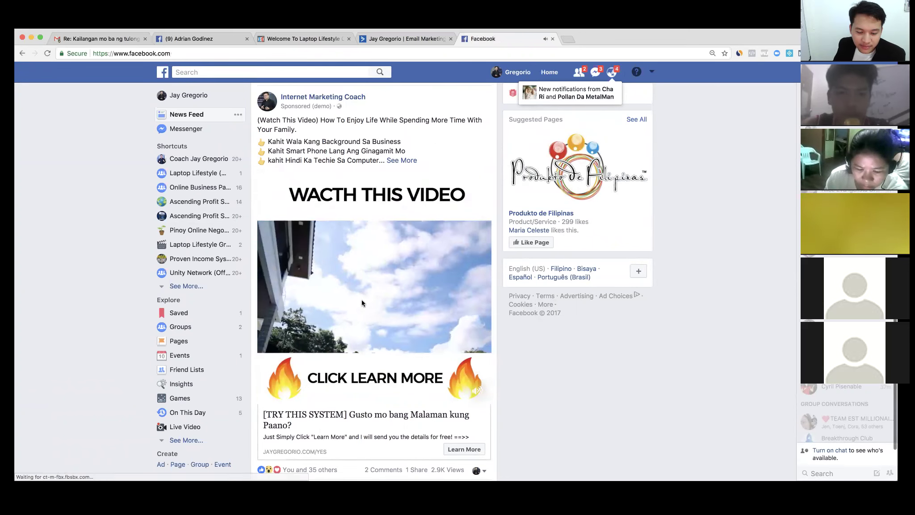
left_click(361, 300)
left_click(314, 272)
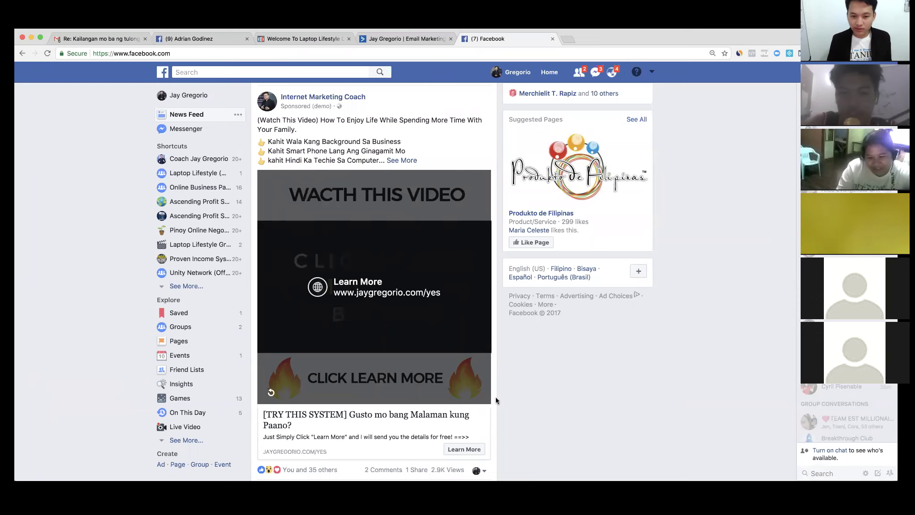
- Open the Internet Marketing Coach ad's lead form, review its instruction and prefilled contact fields, and close it without submitting
left_click(462, 450)
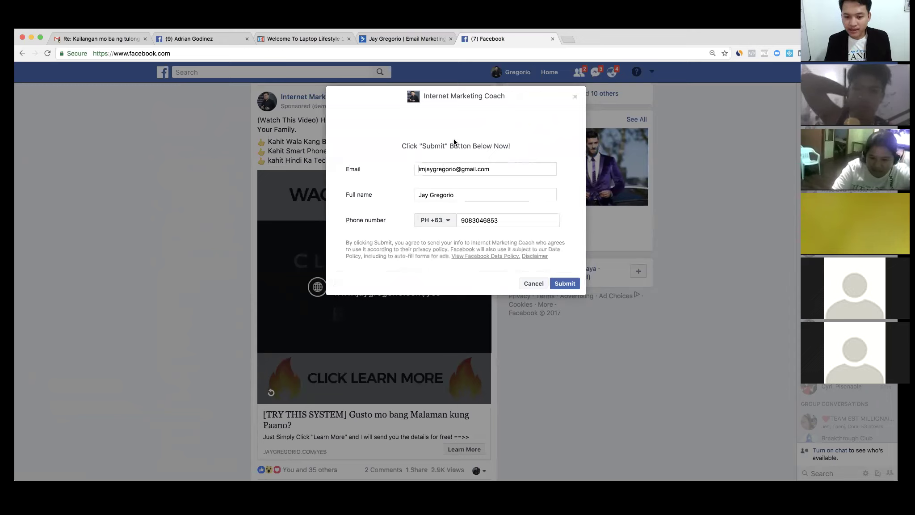
left_click_drag(402, 146, 520, 151)
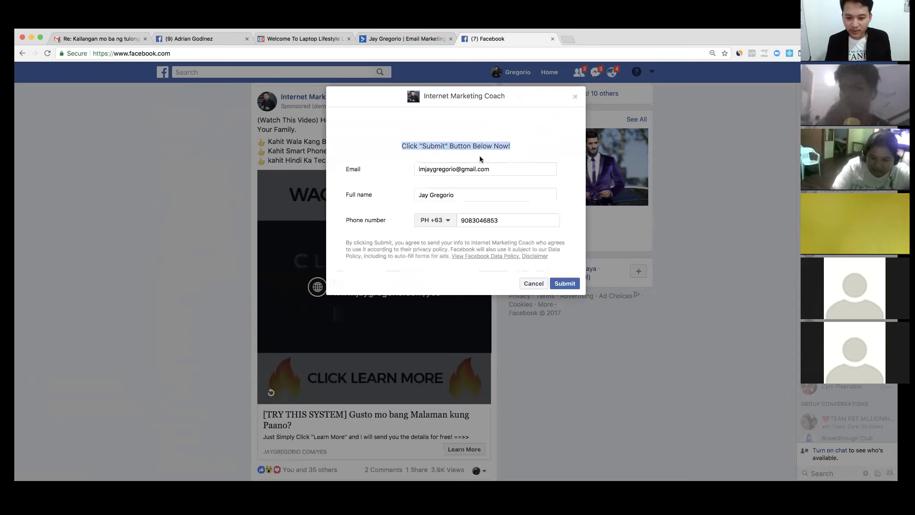
left_click(500, 153)
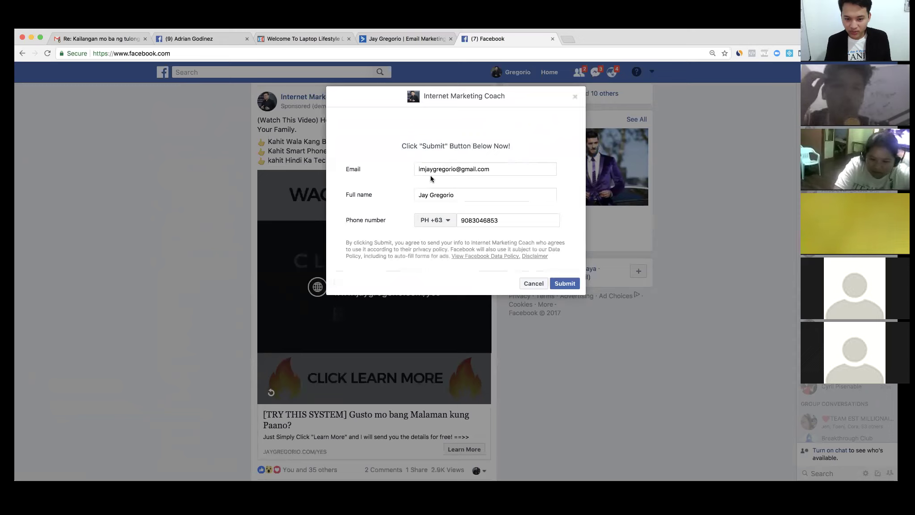
left_click(533, 285)
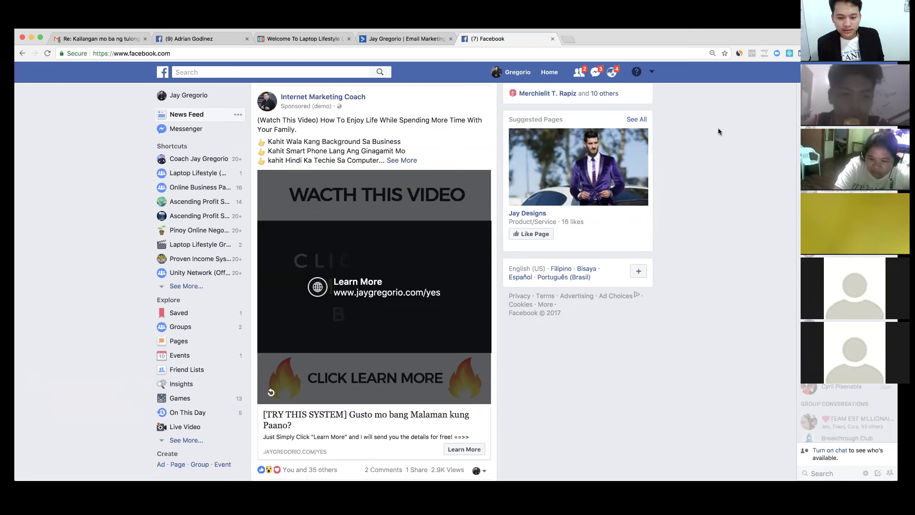
scroll(717, 128, "down", 2)
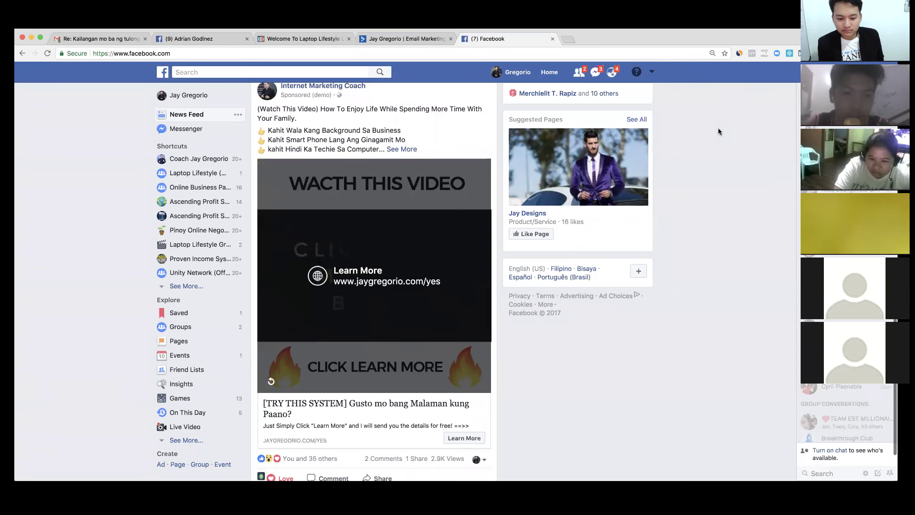
scroll(718, 128, "up", 3)
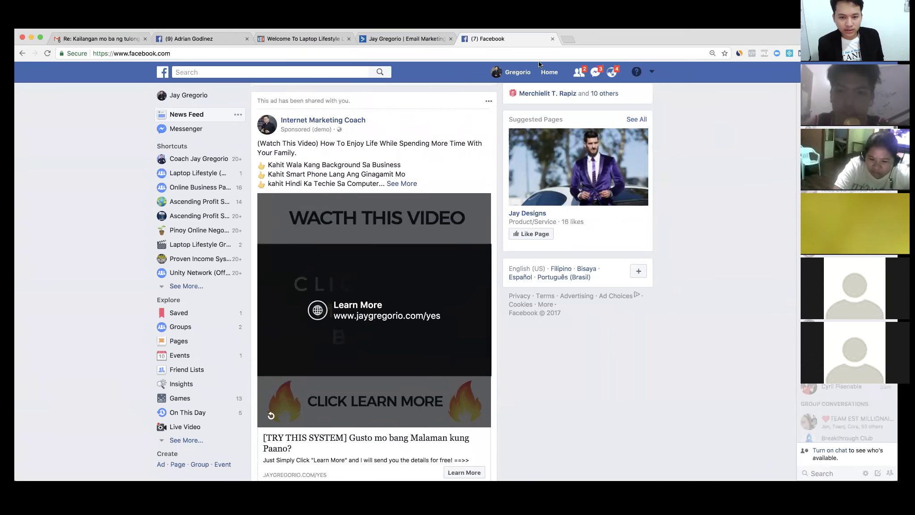
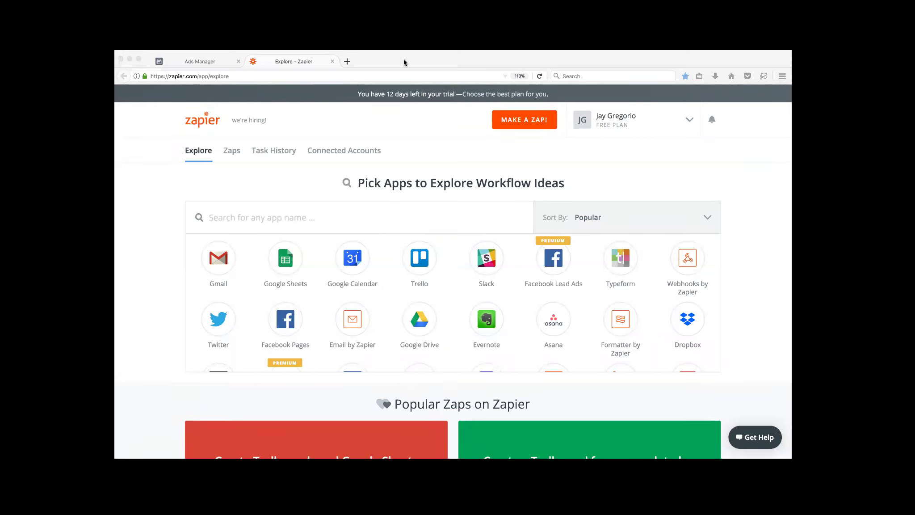
- Switch to Firefox in full screen and open the Zapier website in a new tab through a Google search for "zapier"
left_click(403, 63)
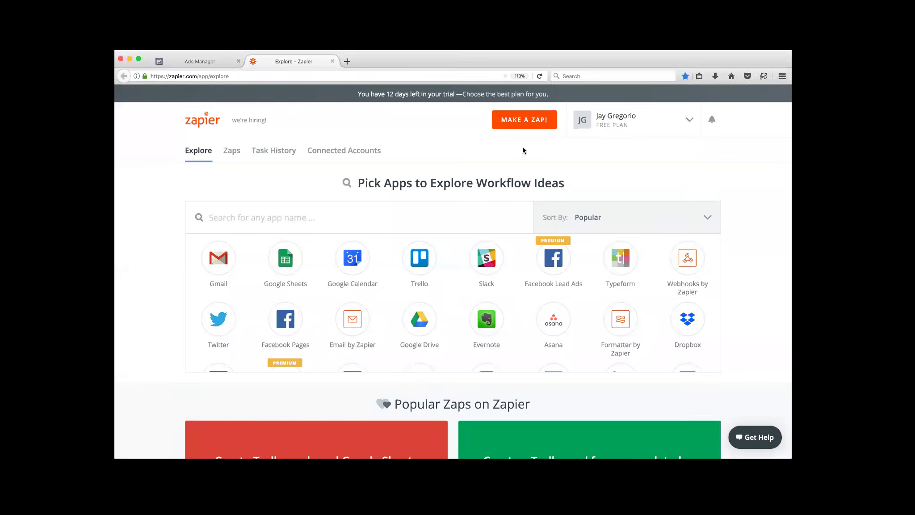
left_click(138, 59)
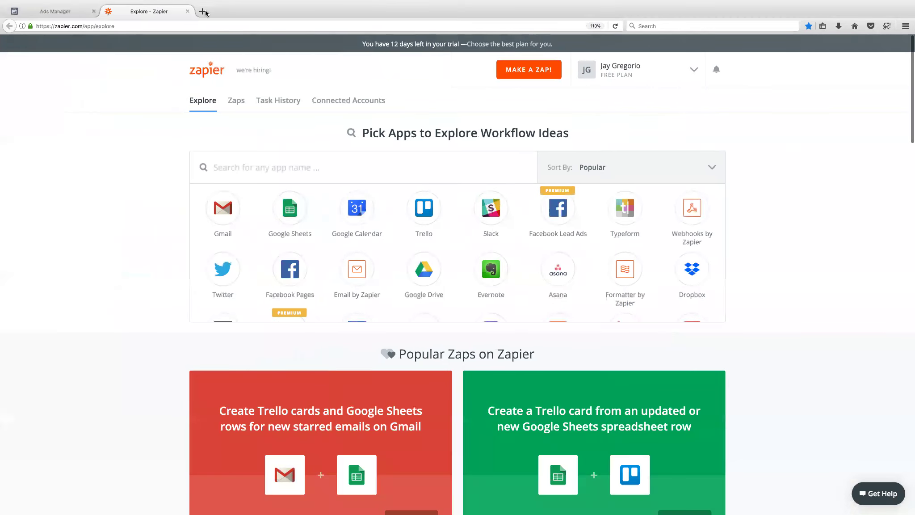
key("super+t")
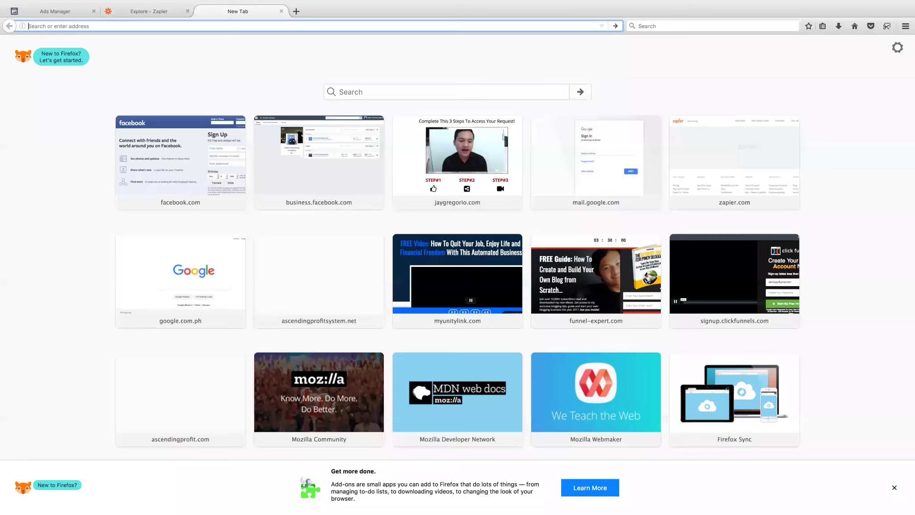
type("google.com")
key("Return")
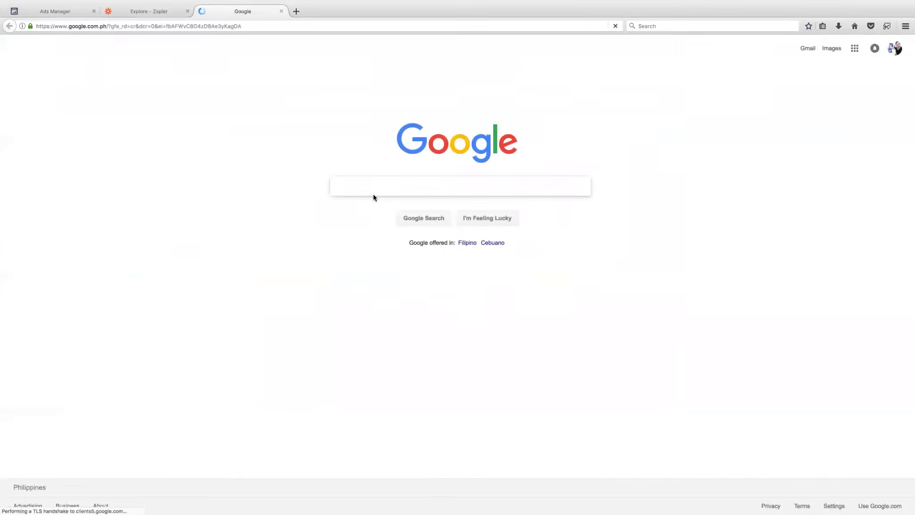
type("zapier")
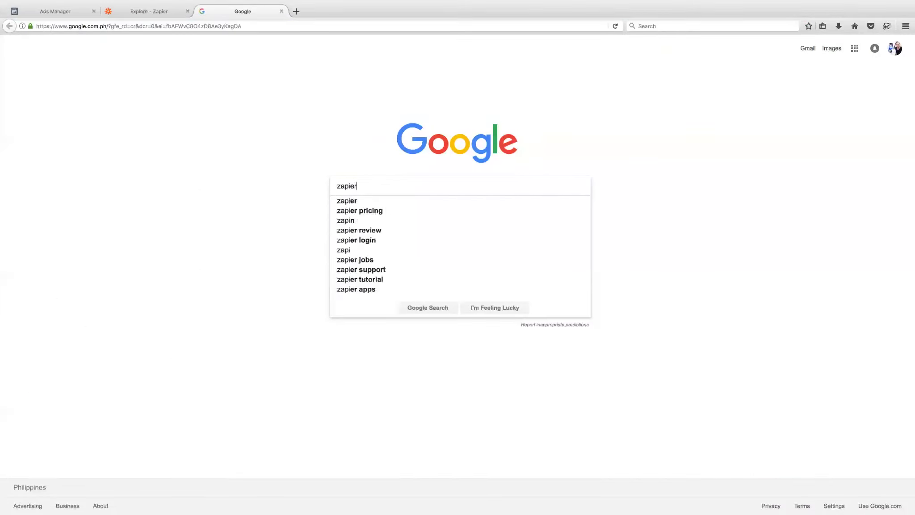
left_click(370, 201)
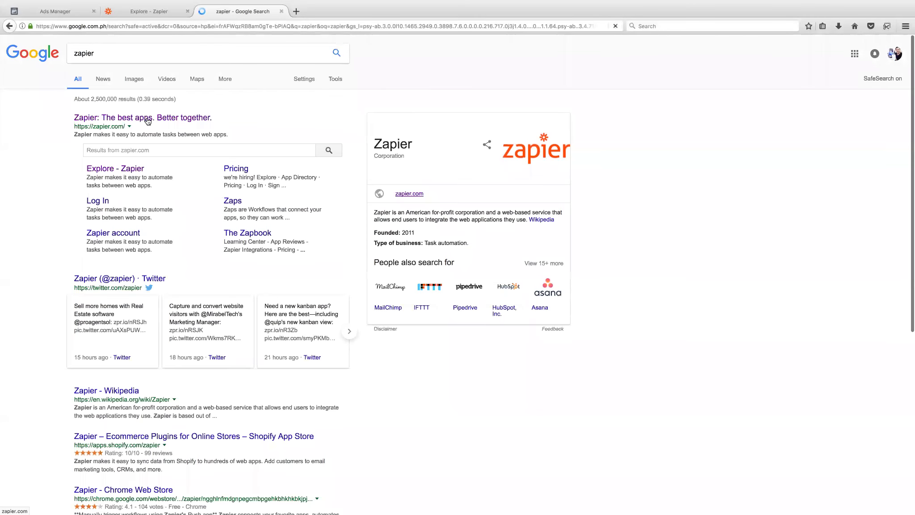
left_click(147, 118)
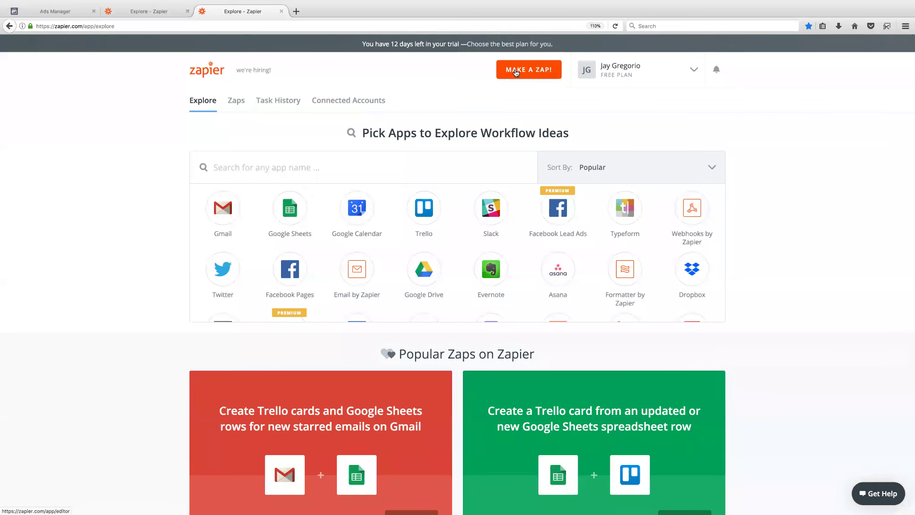
- Create a new Zap with Facebook Lead Ads as the trigger app and New Lead as the trigger
left_click(516, 72)
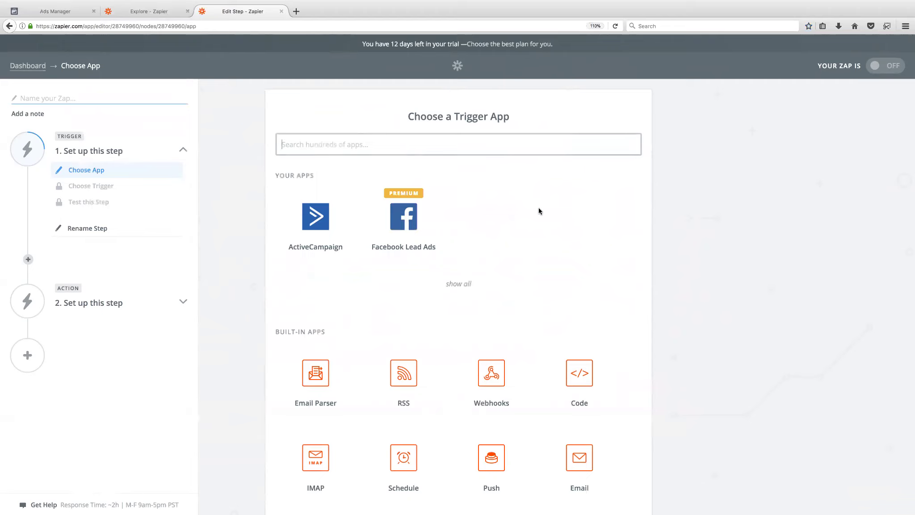
left_click(400, 228)
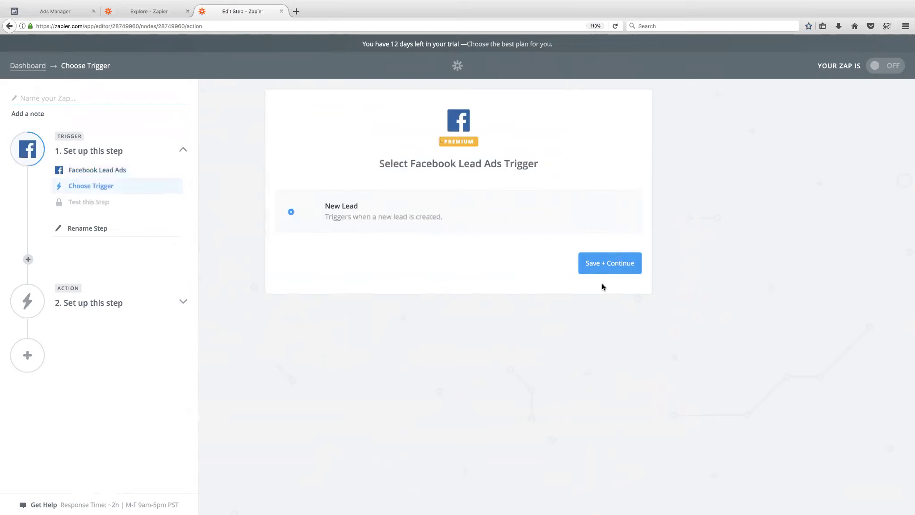
left_click(614, 266)
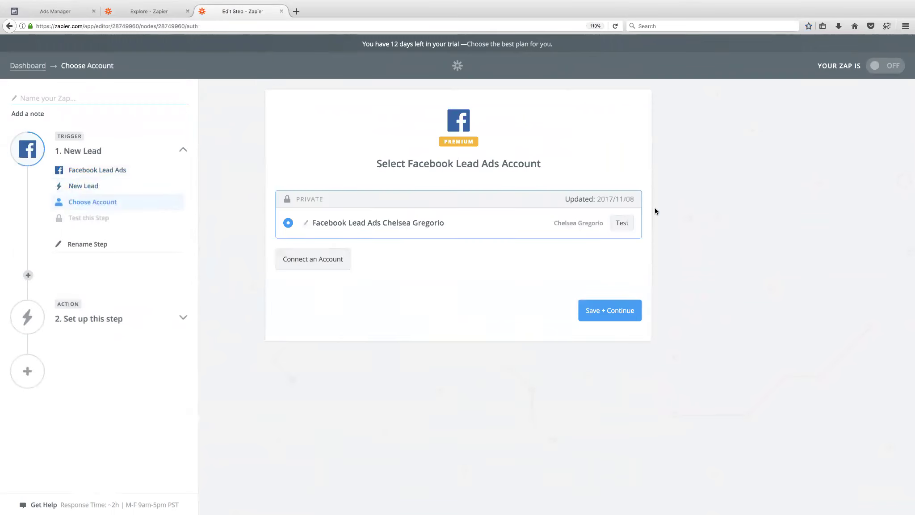
- Connect another Facebook Lead Ads account, and use the account updated 2017/11/08 for the trigger
left_click(308, 264)
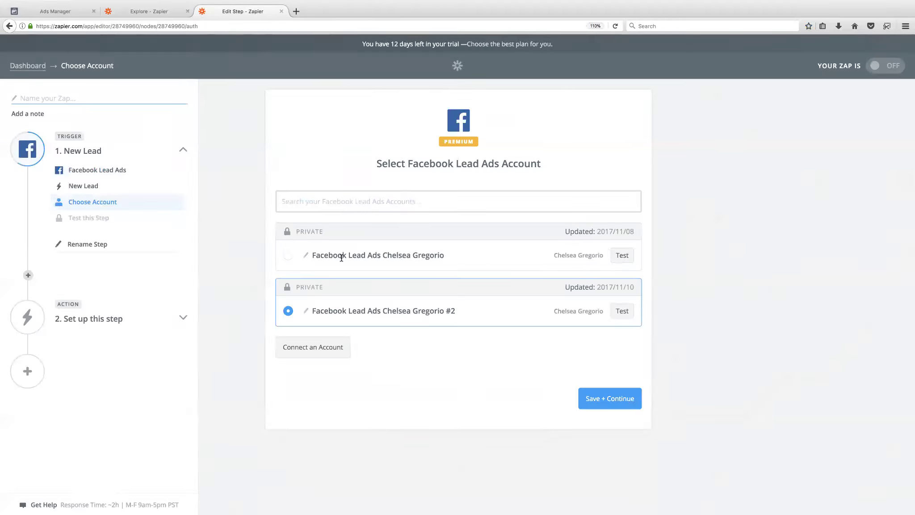
left_click(329, 270)
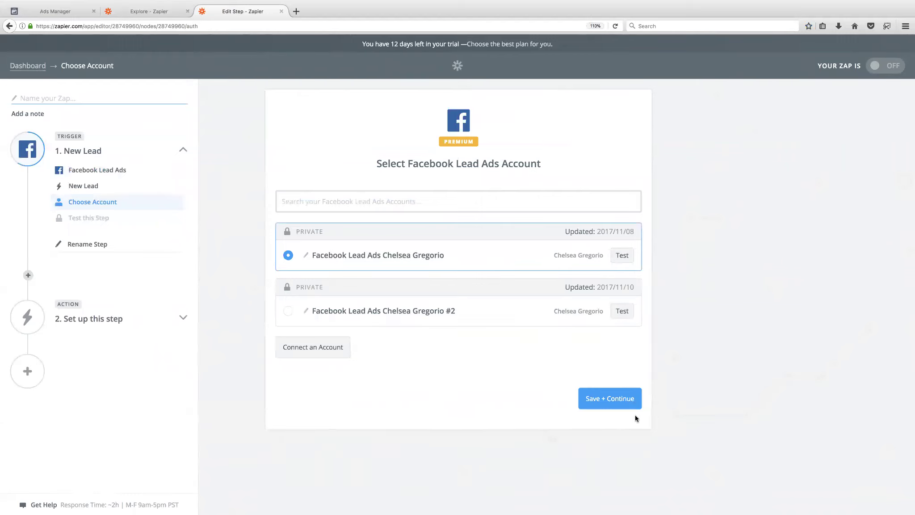
left_click(610, 398)
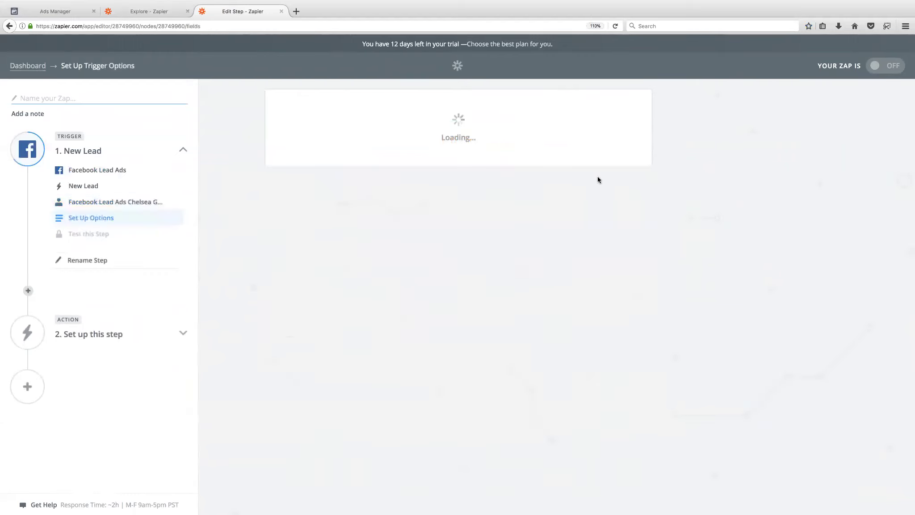
- Set the trigger's page to Internet Marketing Coach and its form to MASTERPLAN, and test the Facebook Lead Ads connection
left_click(637, 241)
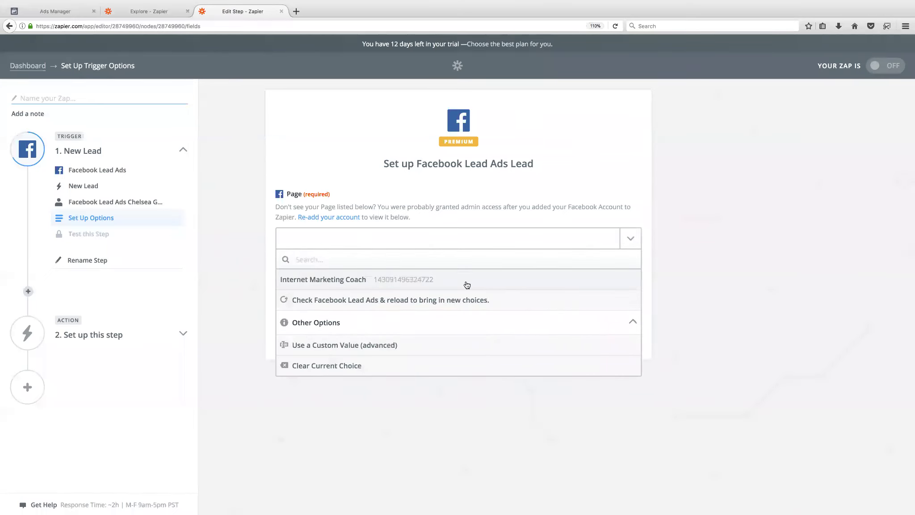
left_click(342, 281)
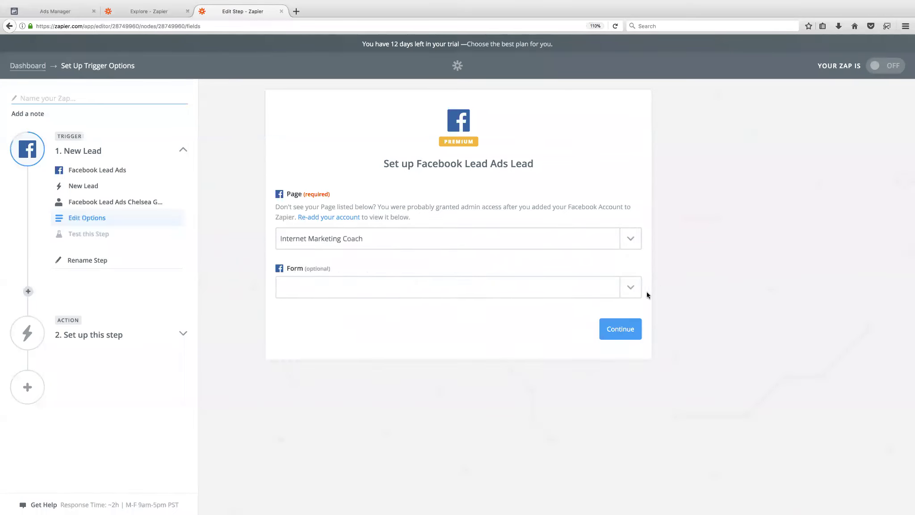
left_click(626, 291)
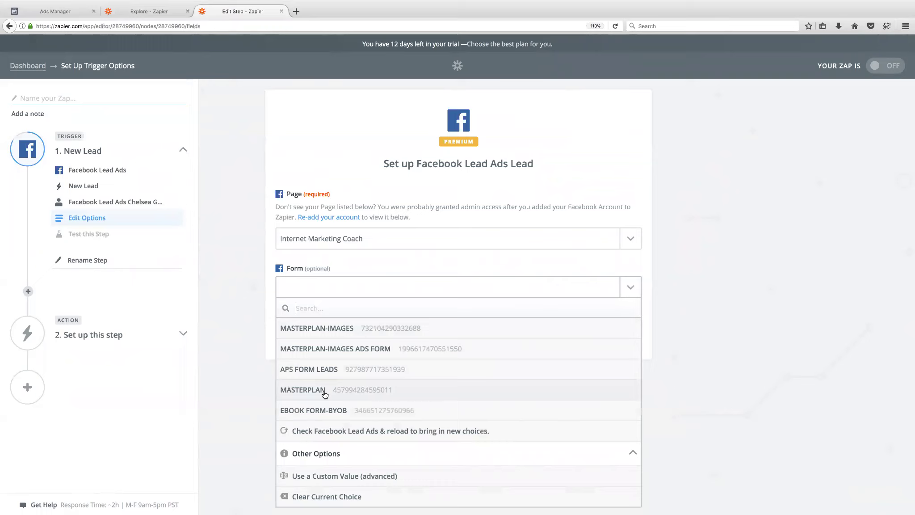
left_click(301, 391)
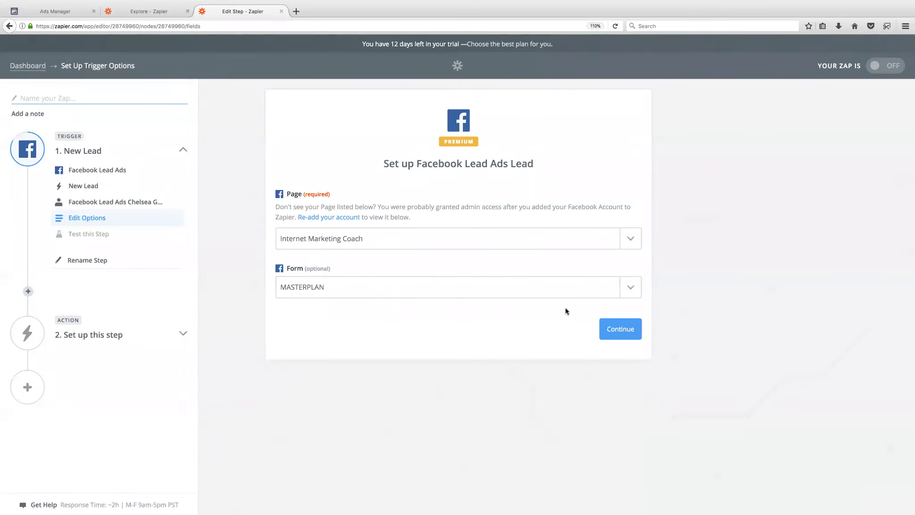
left_click(606, 330)
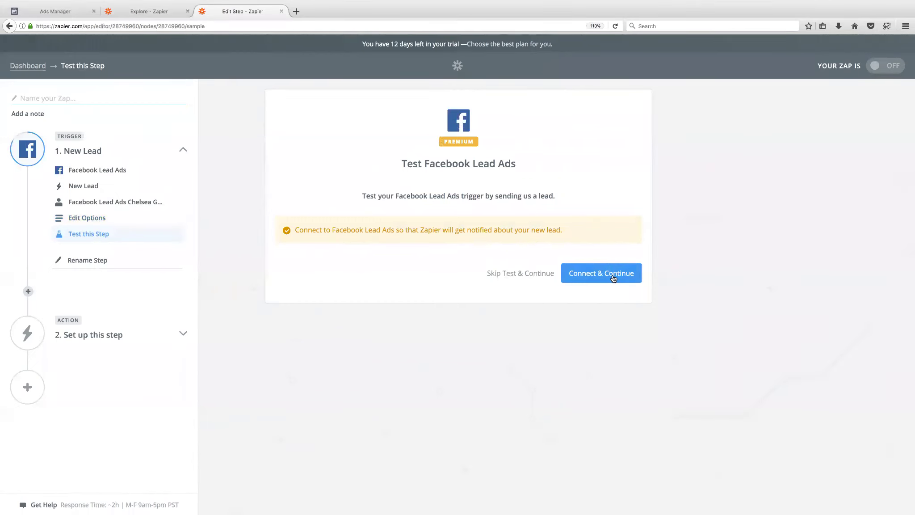
left_click(612, 276)
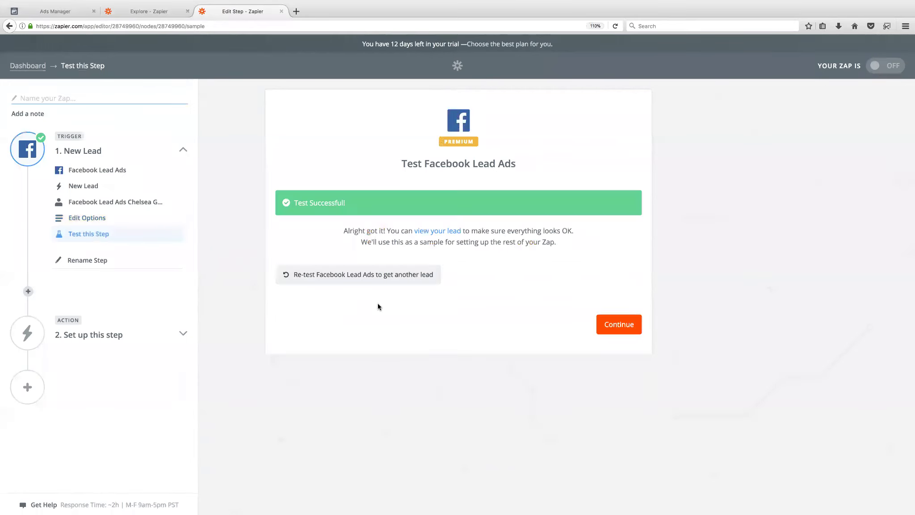
left_click(619, 326)
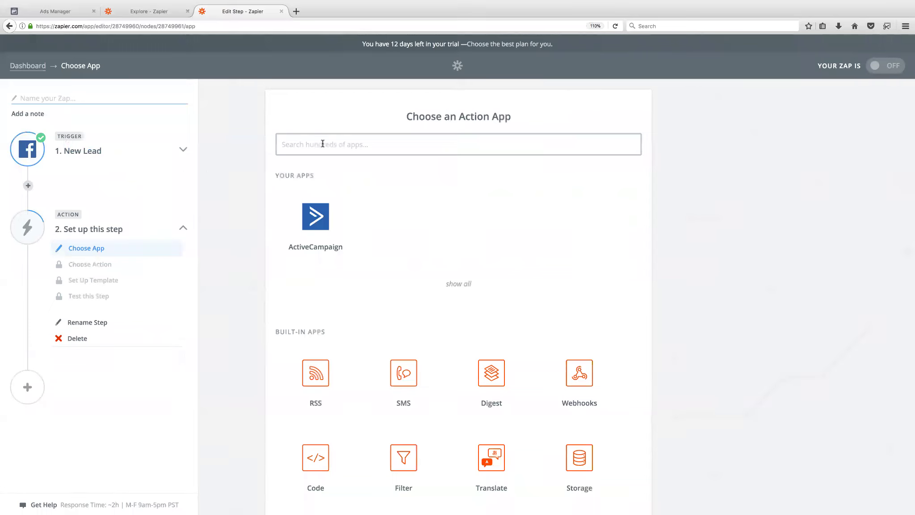
- Choose ActiveCampaign as the Zap's action app with the Create/Update Contact action
type("ac")
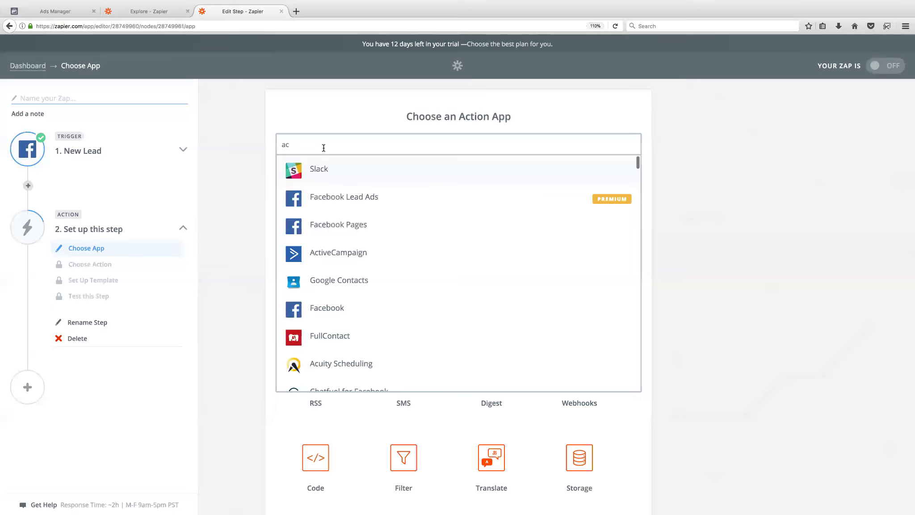
left_click(327, 254)
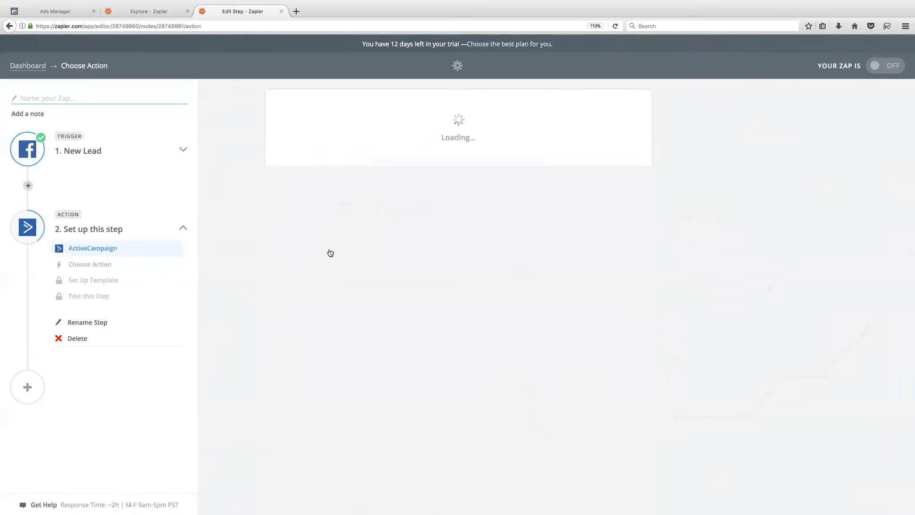
scroll(374, 308, "down", 2)
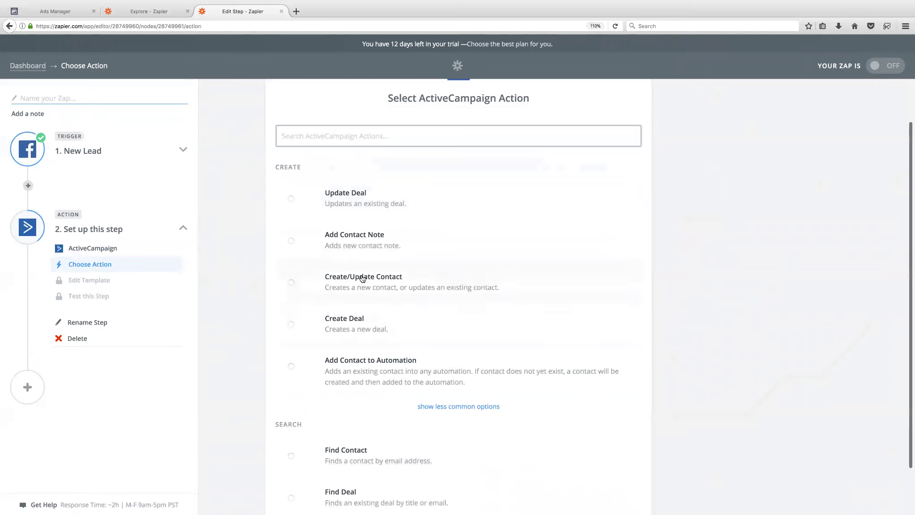
left_click(362, 278)
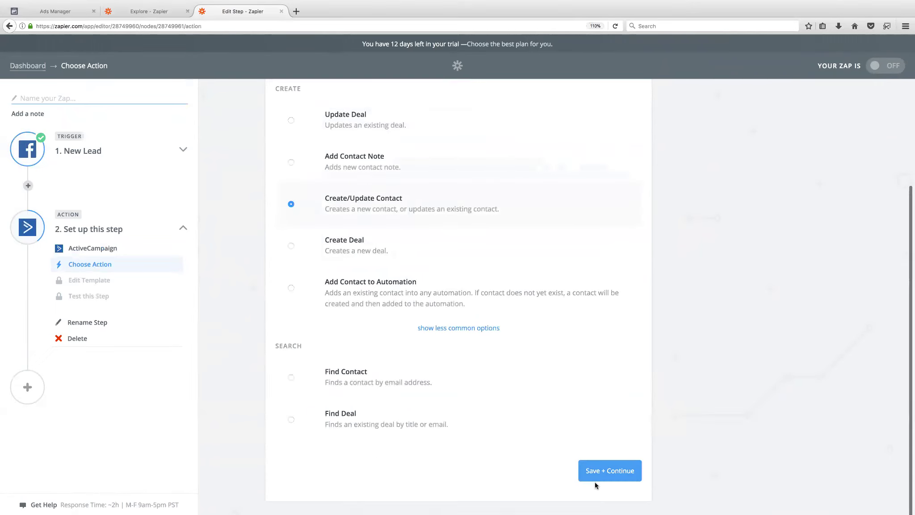
left_click(595, 477)
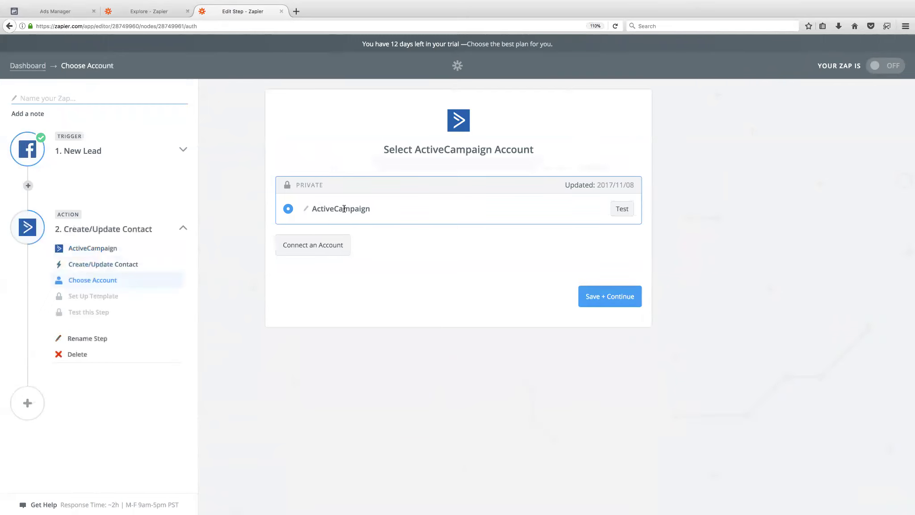
- Examine the API URL and API Key requirements for connecting another ActiveCampaign account, and cancel the connection
left_click(303, 250)
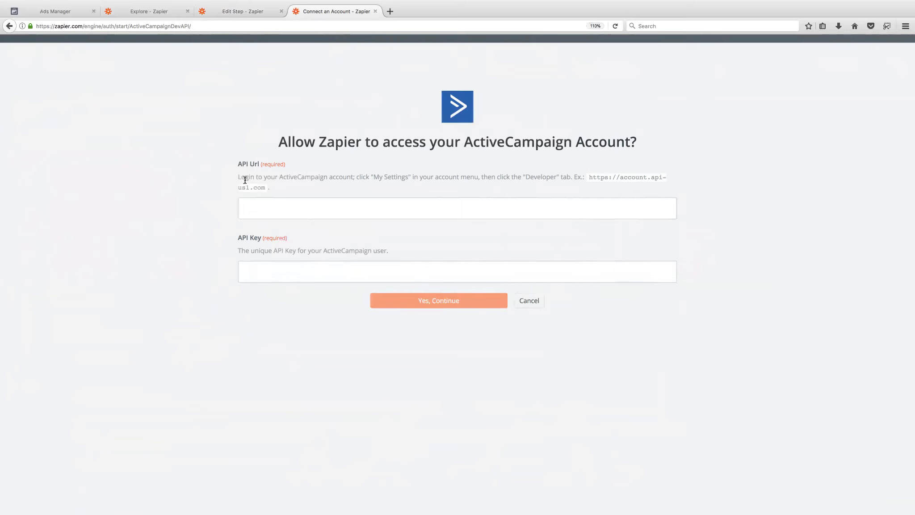
left_click_drag(239, 176, 355, 176)
key("super+plus")
key("super+plus")
key("super+plus")
key("super+plus")
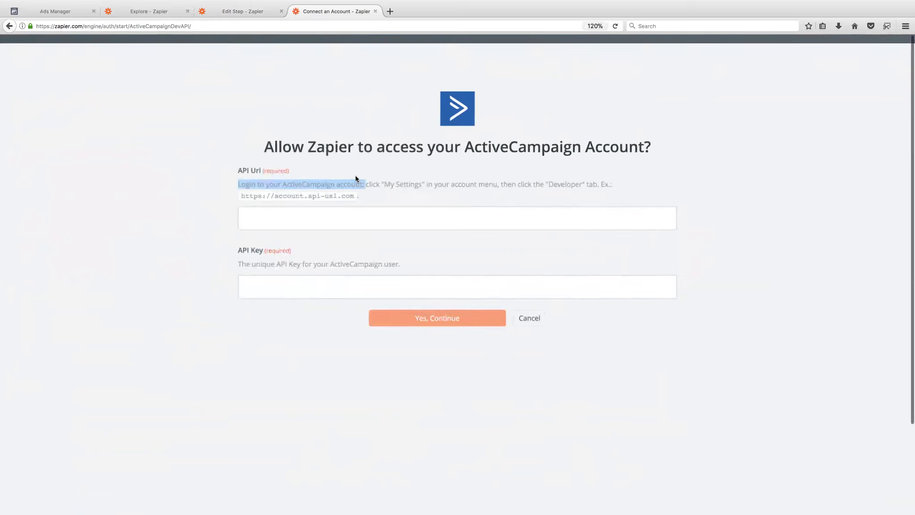
scroll(441, 233, "down", 2)
left_click_drag(437, 205, 497, 205)
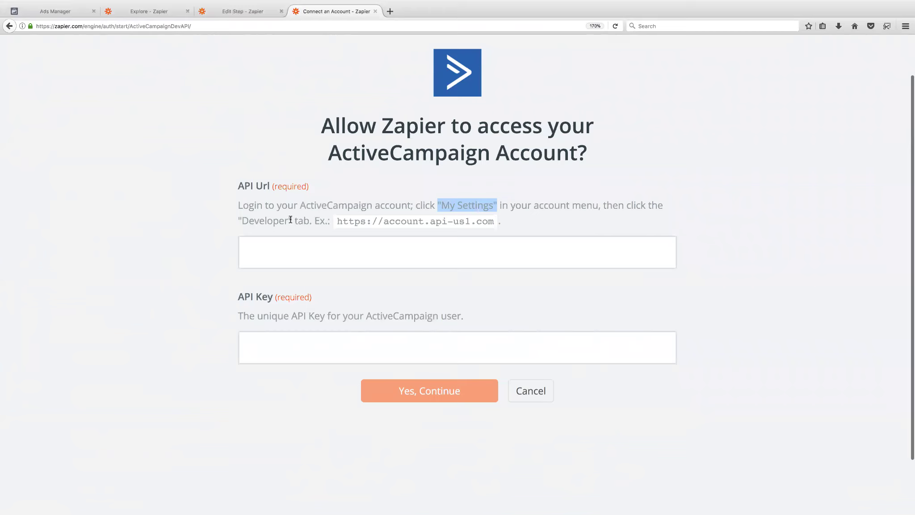
left_click_drag(293, 221, 237, 220)
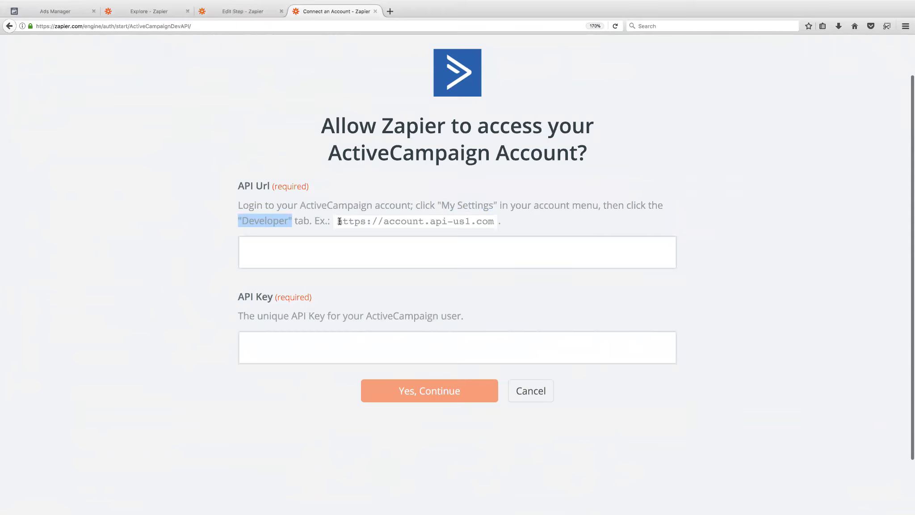
left_click_drag(337, 221, 509, 223)
scroll(412, 310, "down", 2)
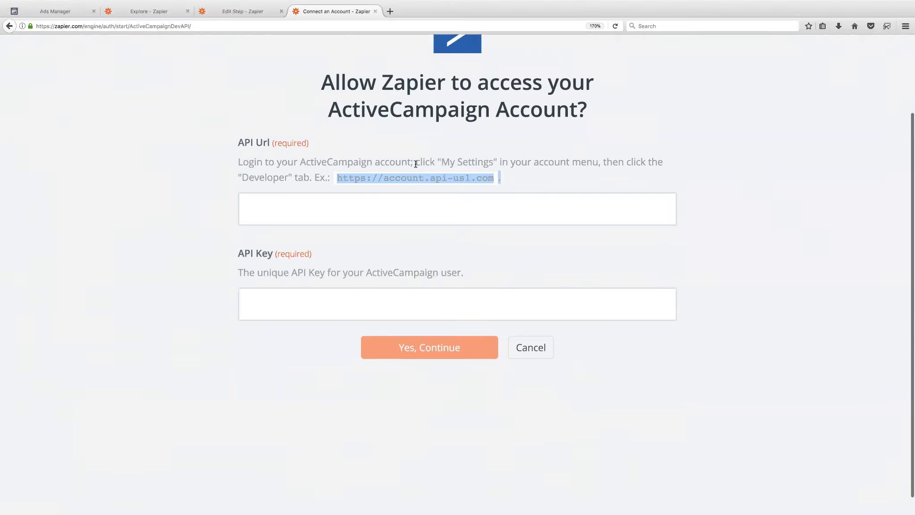
scroll(488, 250, "up", 4)
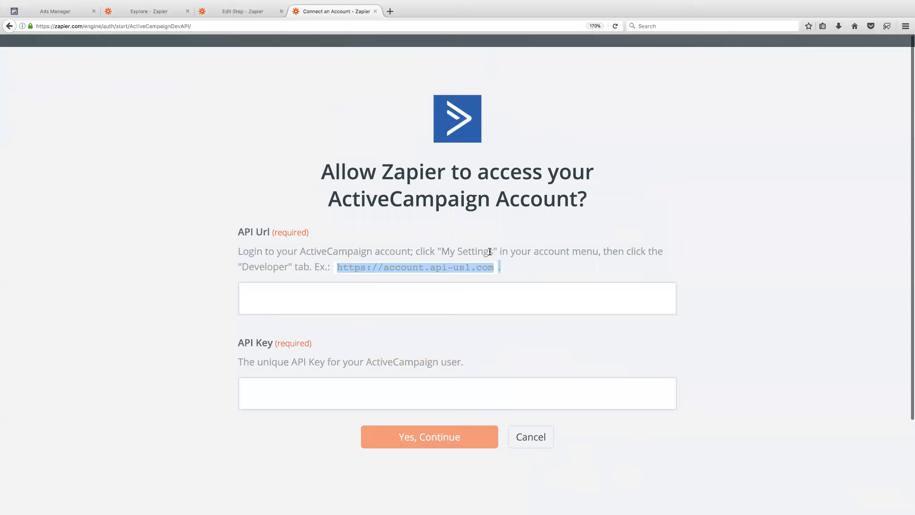
key("ctrl+minus")
key("ctrl+minus")
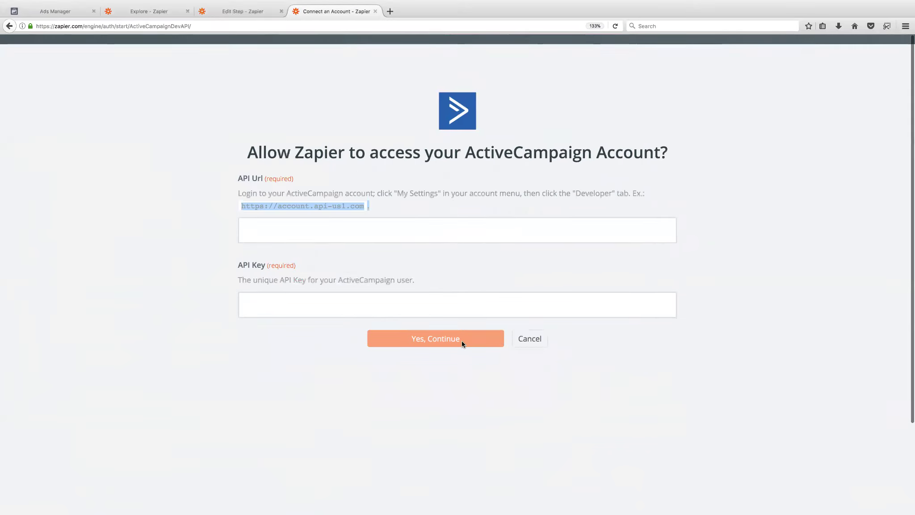
left_click(539, 340)
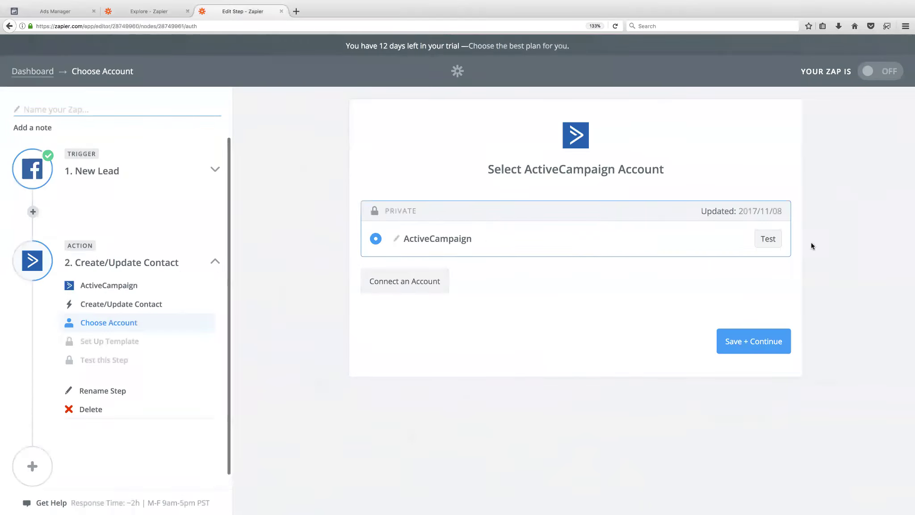
- Use the existing ActiveCampaign account for the action and set the contact's list to Masterplan
left_click(766, 349)
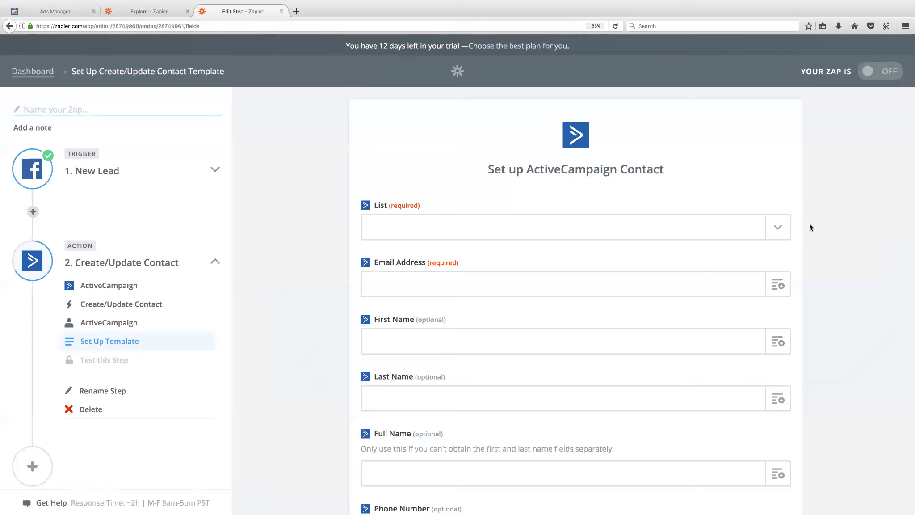
left_click(777, 230)
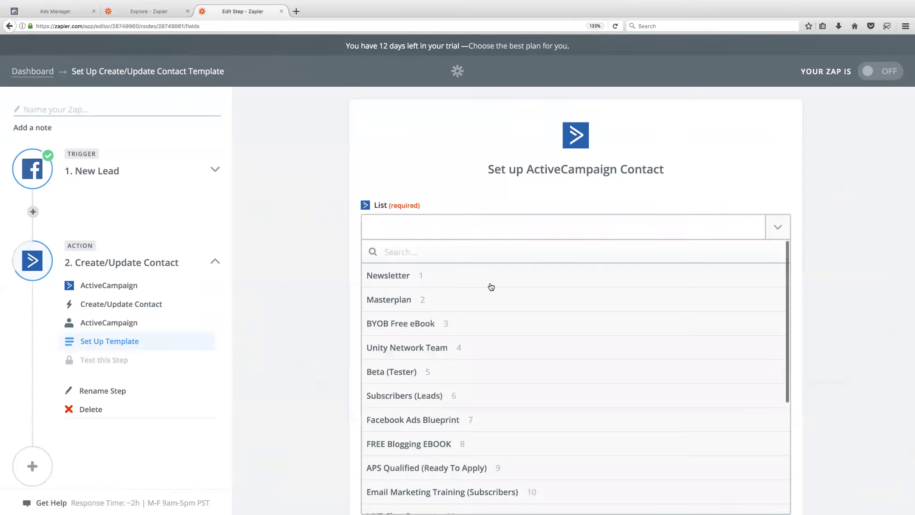
key("Return")
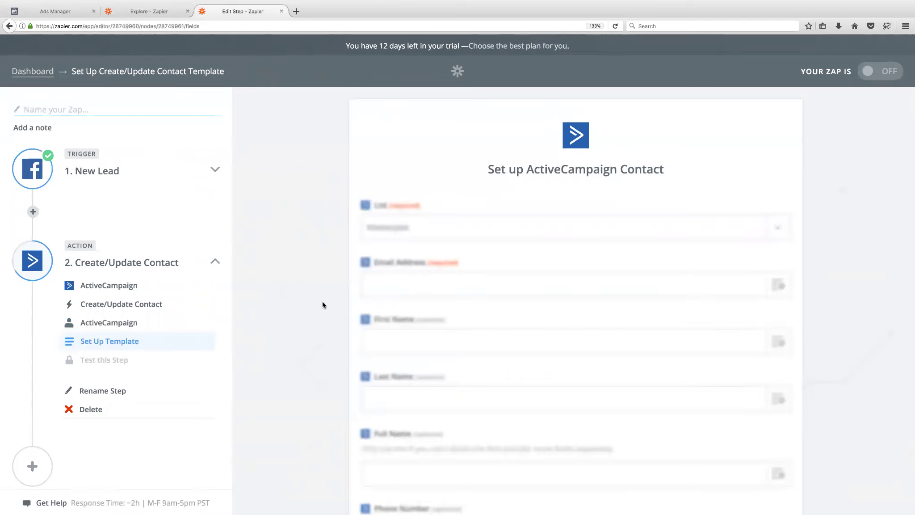
- Map the contact's Email Address, Full Name and Phone Number to the matching New Lead fields, and save the template
scroll(322, 305, "down", 3)
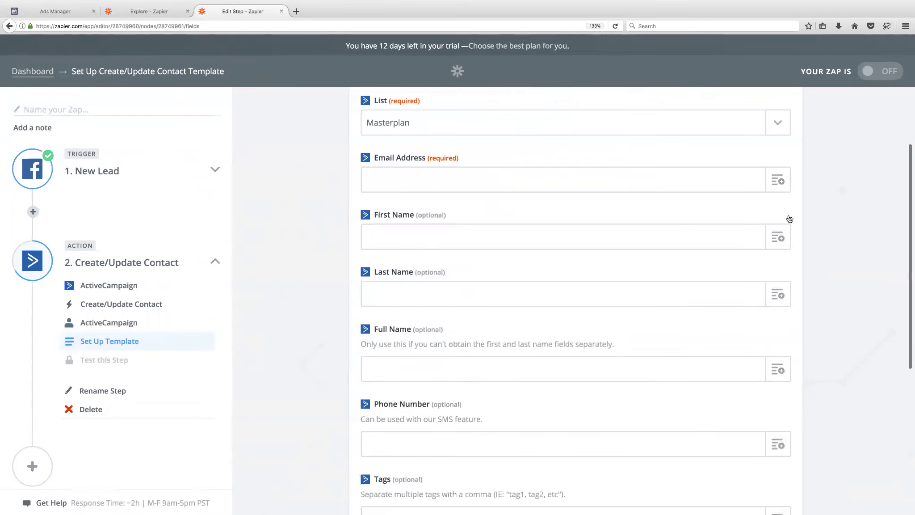
left_click(787, 183)
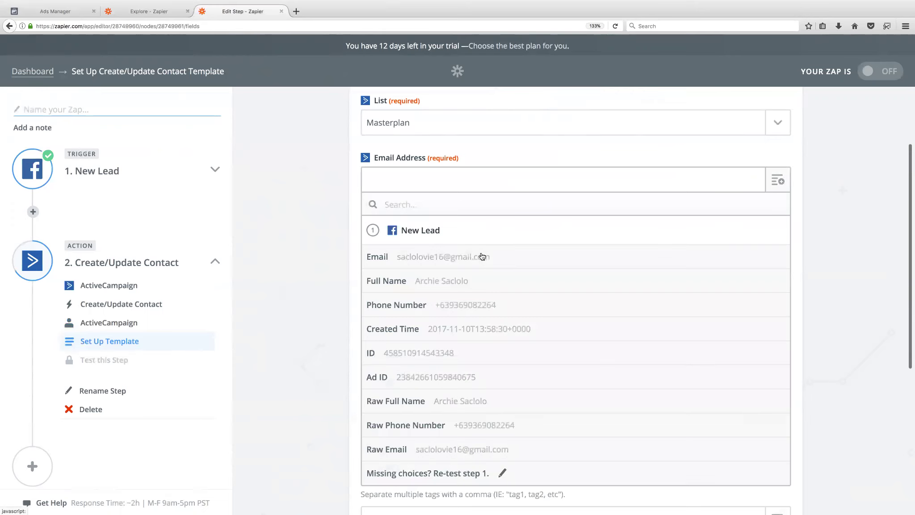
left_click(417, 259)
scroll(389, 191, "down", 1)
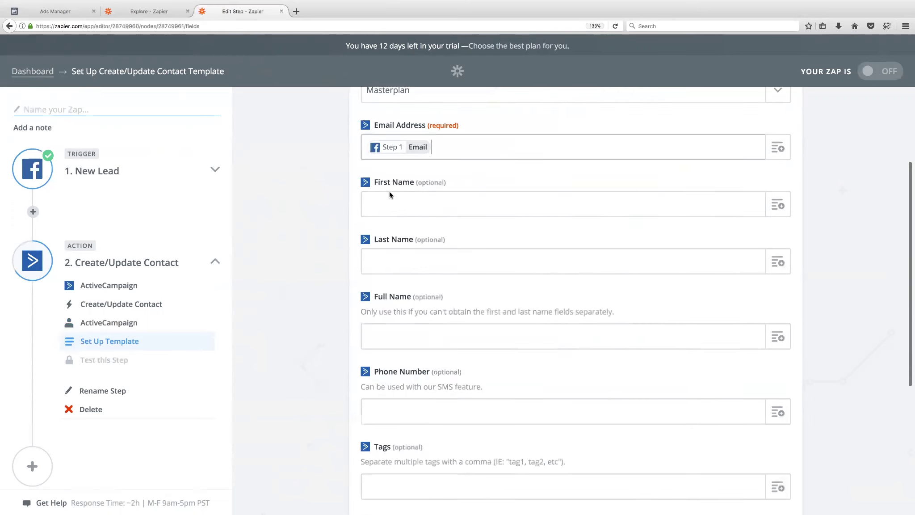
scroll(384, 266, "down", 2)
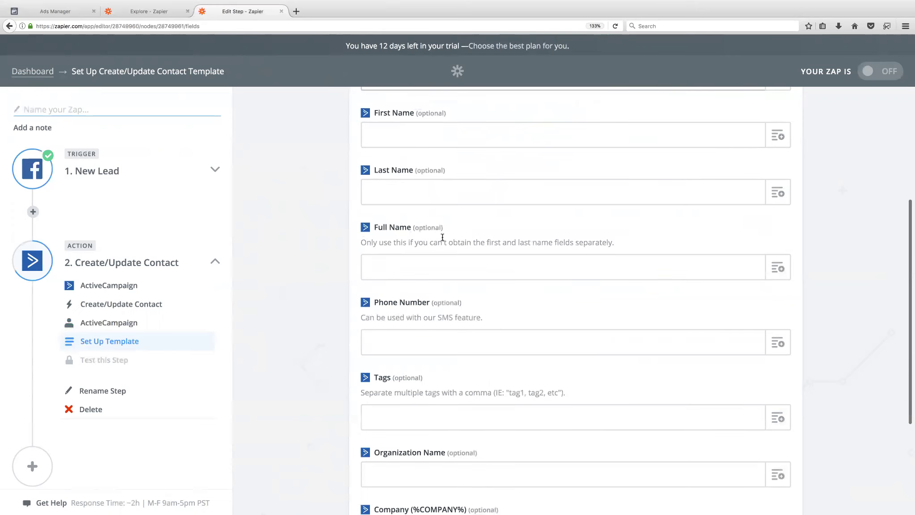
left_click(771, 274)
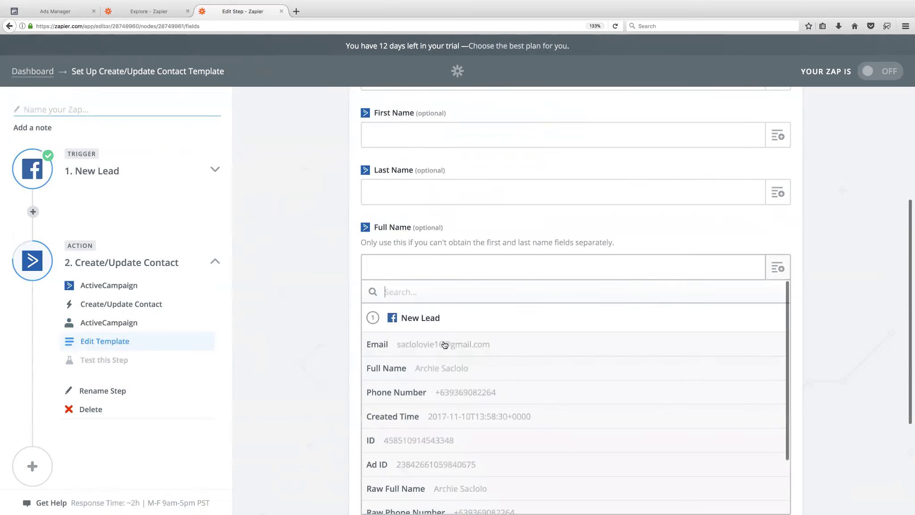
left_click(419, 368)
scroll(468, 218, "down", 2)
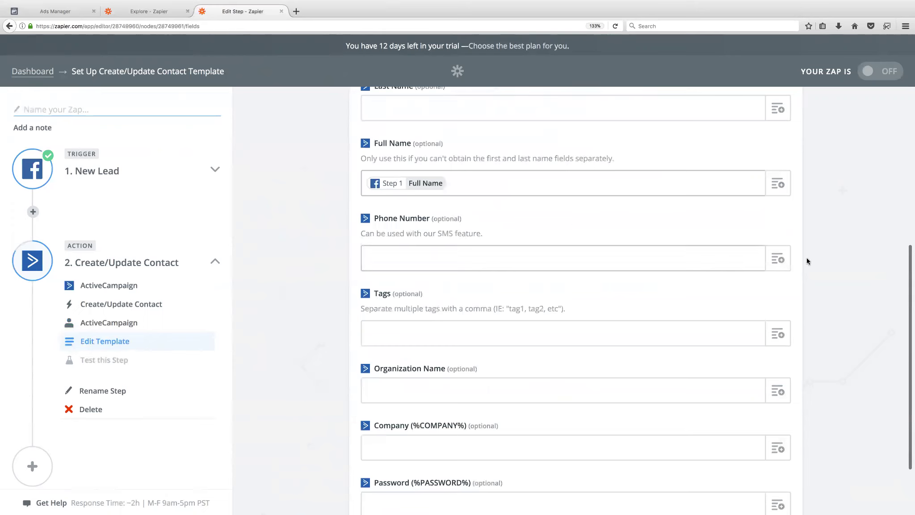
left_click(777, 258)
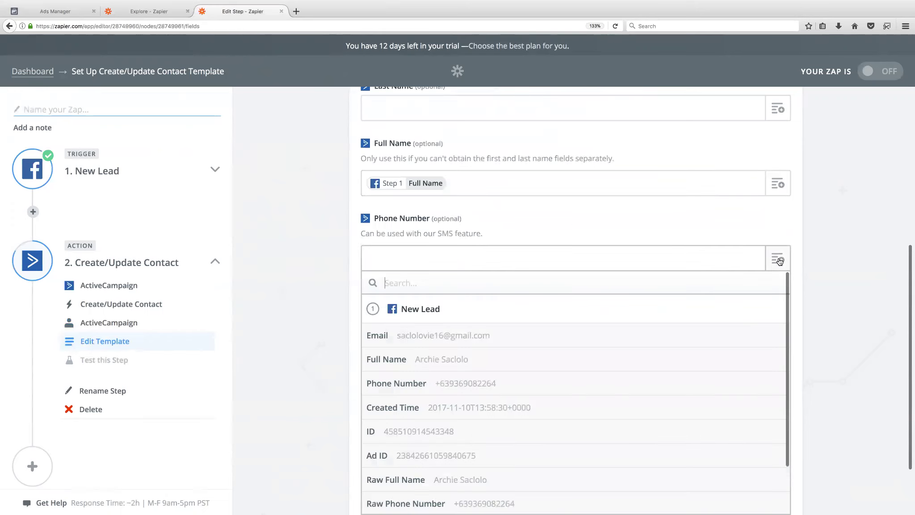
left_click(415, 383)
scroll(316, 353, "down", 3)
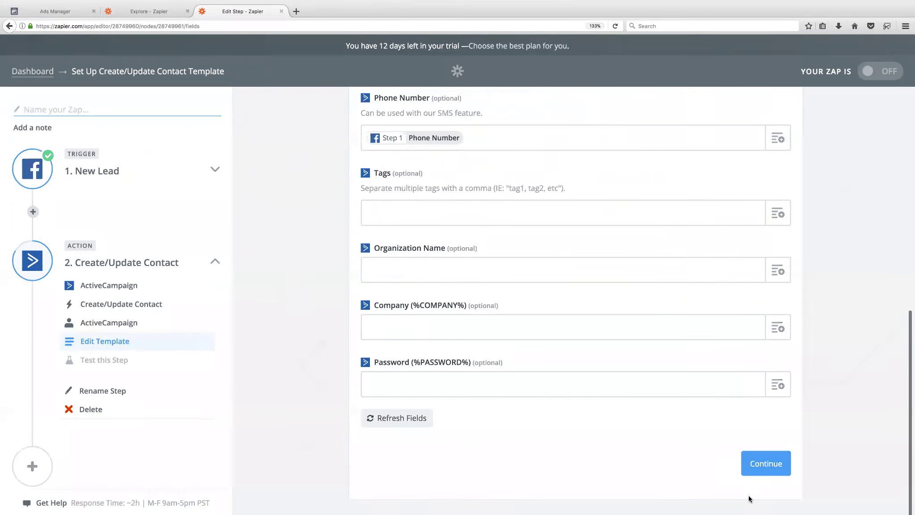
left_click(763, 464)
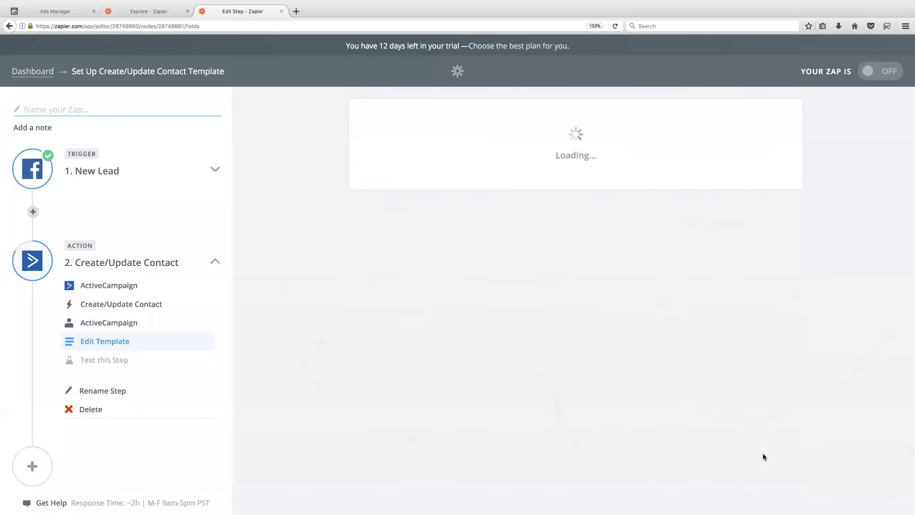
- Test the ActiveCampaign action by creating the sample contact, and finish the Zap's setup
scroll(663, 264, "down", 2)
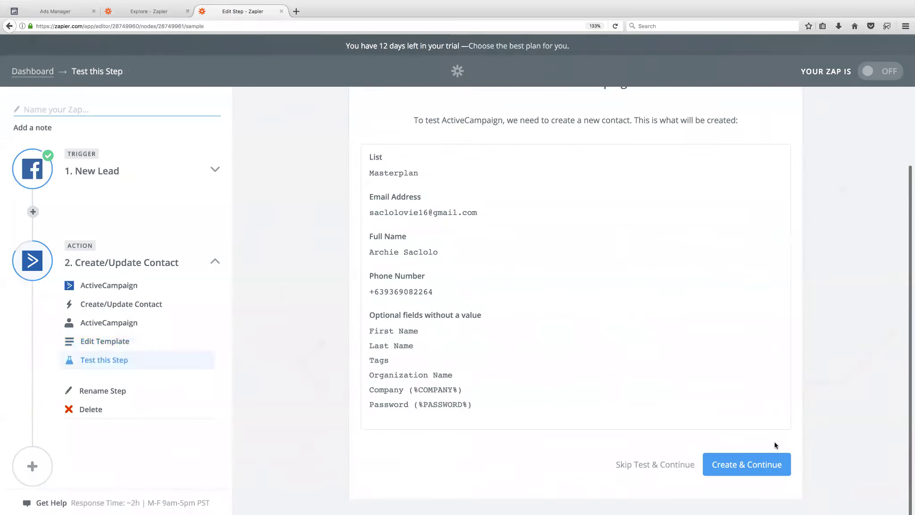
left_click(753, 464)
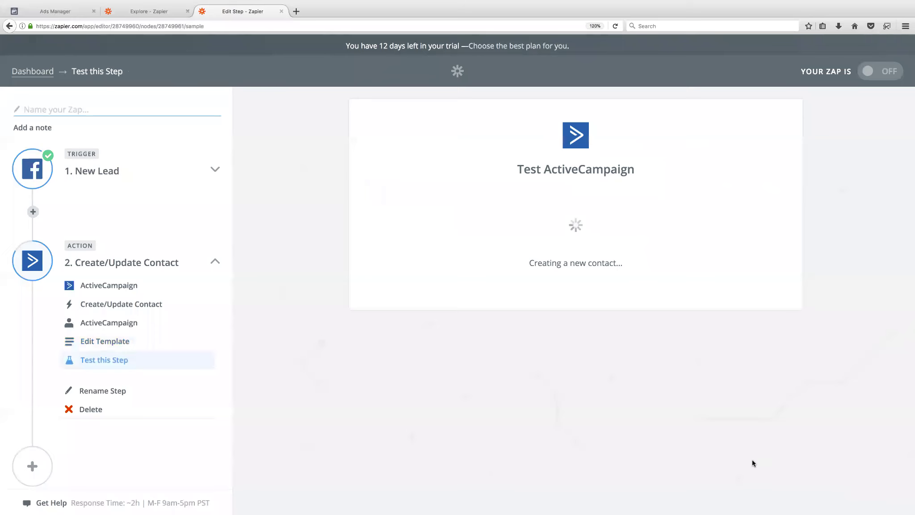
key("ctrl+minus")
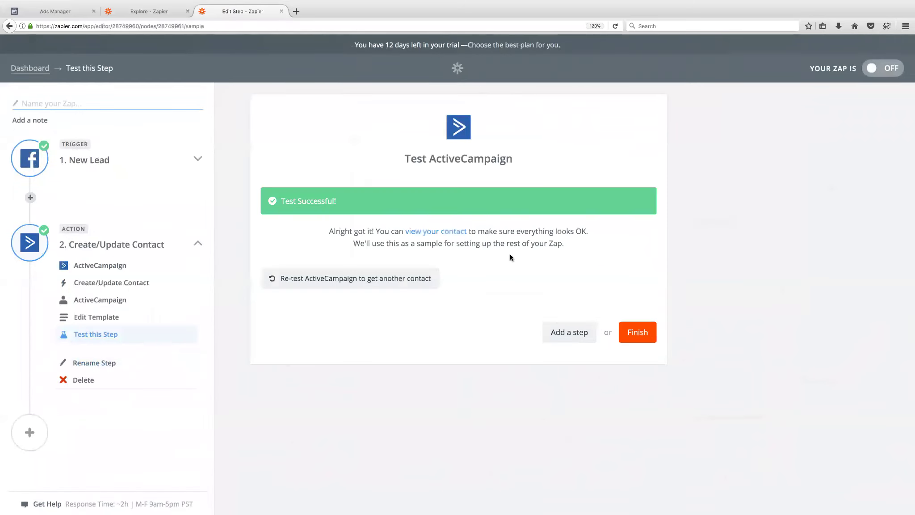
left_click(634, 334)
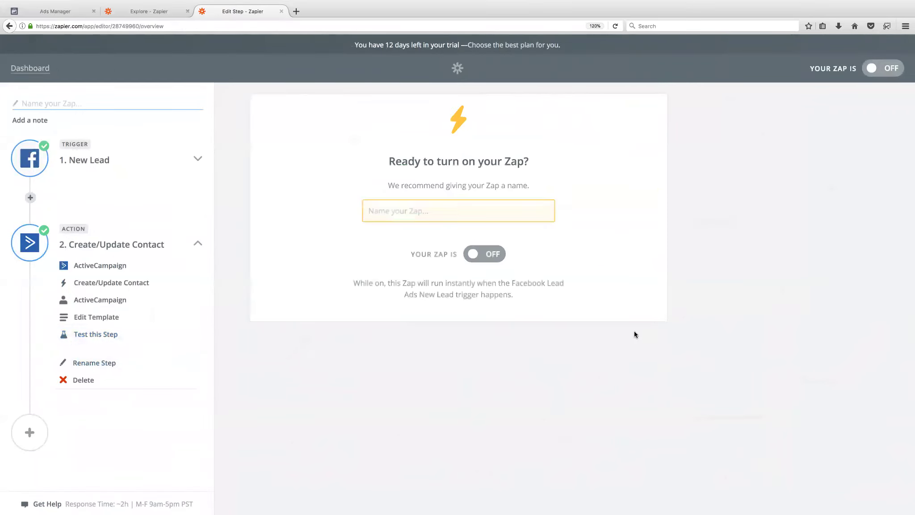
- Name the Zap MASTERPLAN DEMO and turn it on
type("M")
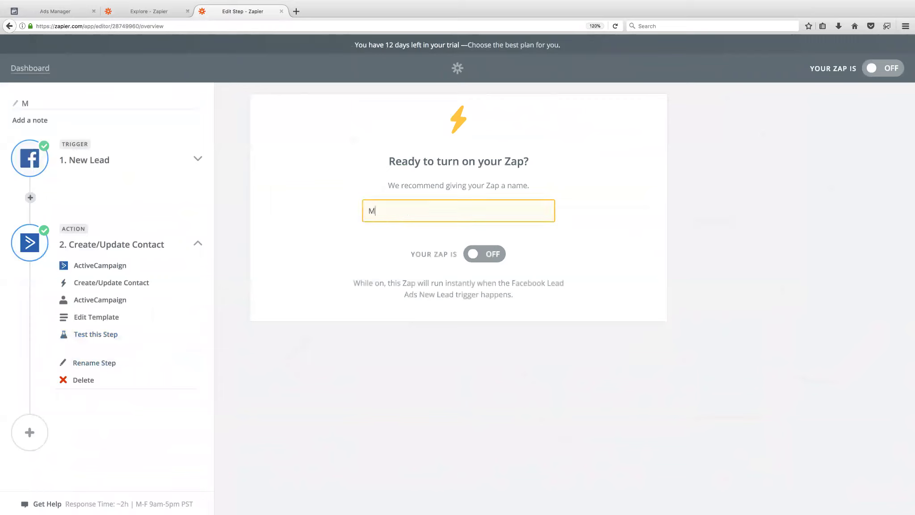
type("ASTERPLAN")
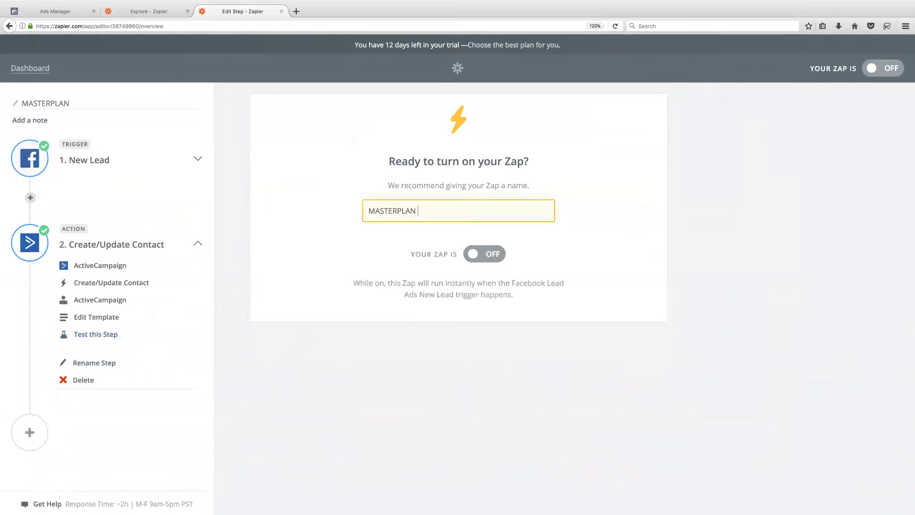
type(" DEMO")
left_click(499, 255)
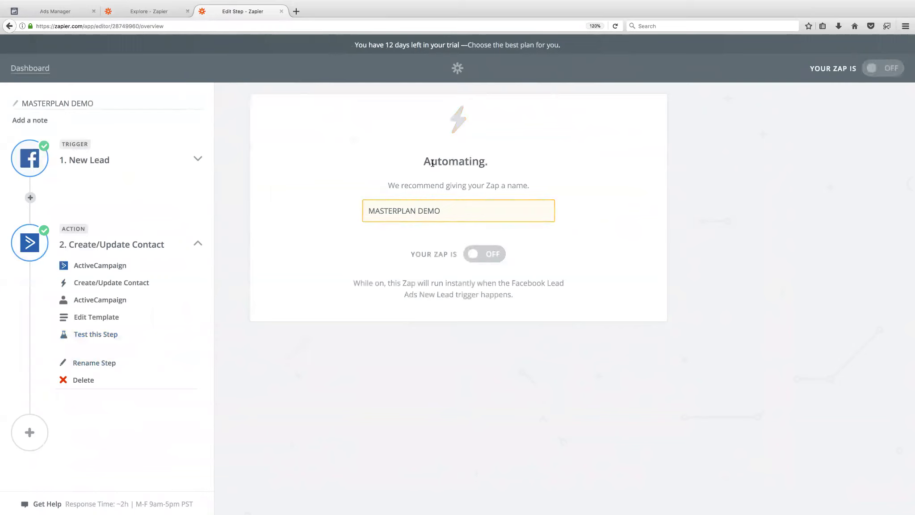
- View the Zaps on the dashboard, open the existing MASTERPLAN Zap, and return to the dashboard
left_click(423, 327)
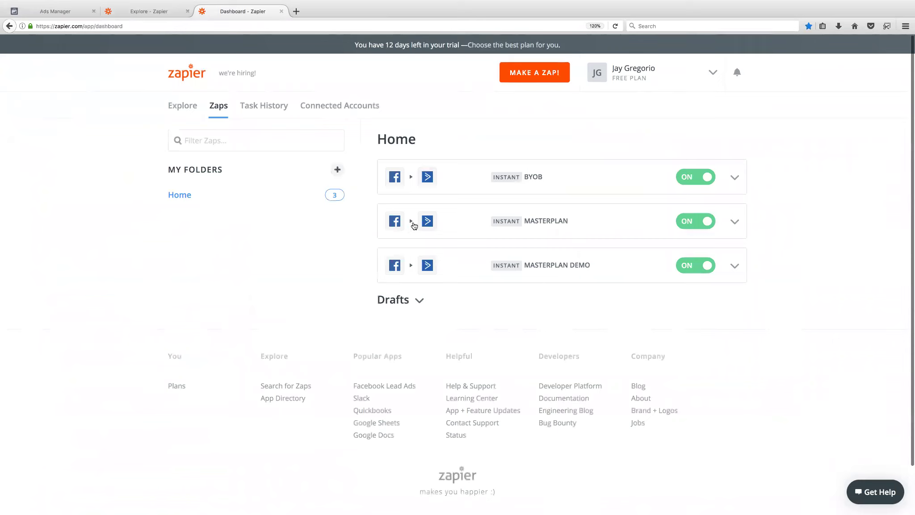
left_click(547, 228)
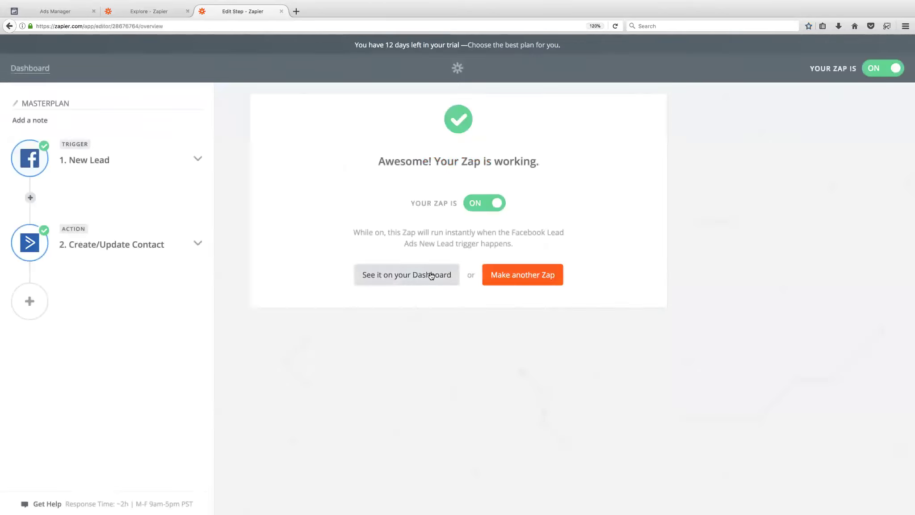
left_click(431, 275)
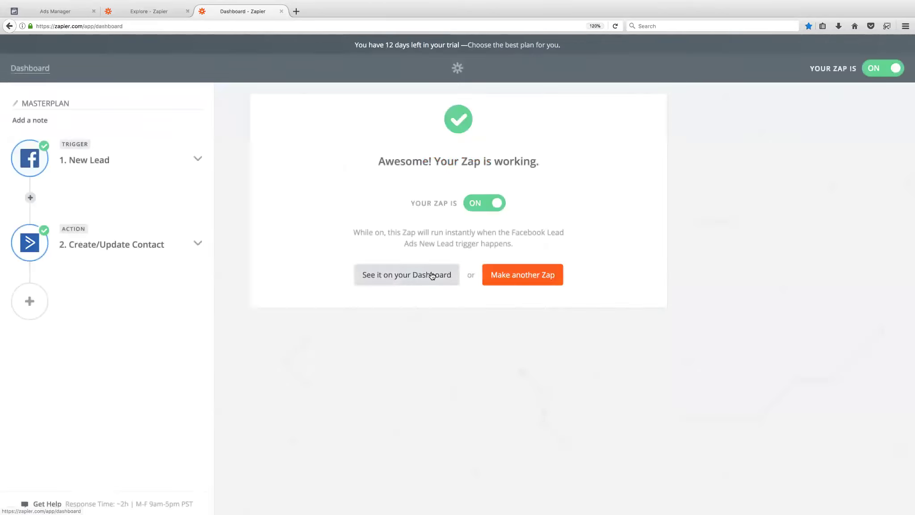
- Look through the task history for the runs of the MASTERPLAN Zap
left_click(264, 107)
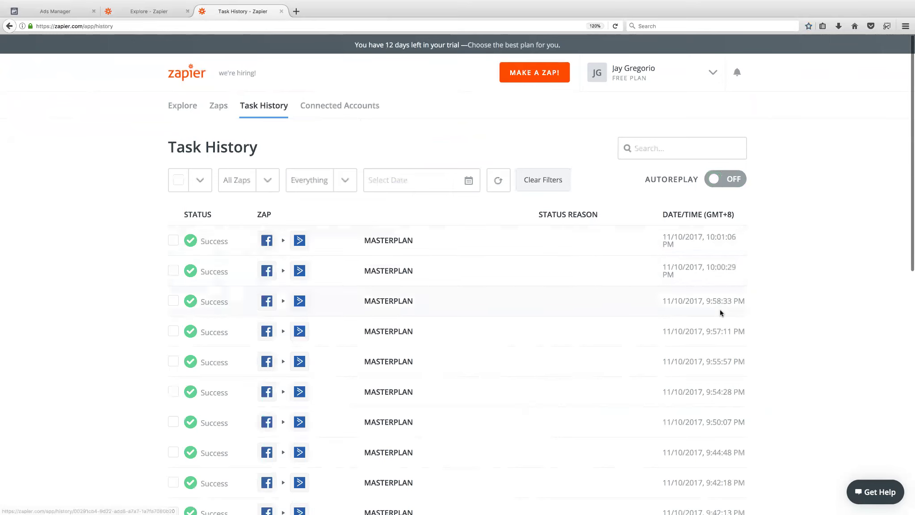
scroll(719, 309, "down", 1)
scroll(719, 311, "down", 3)
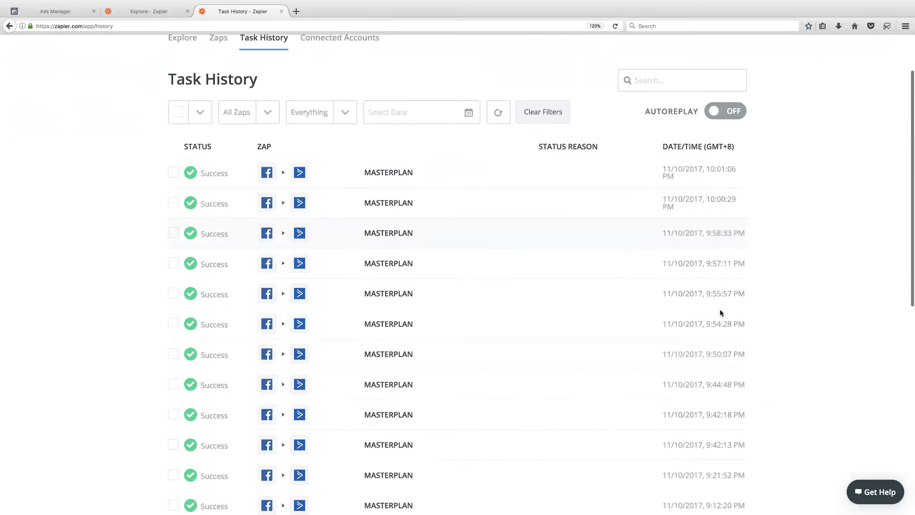
scroll(719, 311, "down", 10)
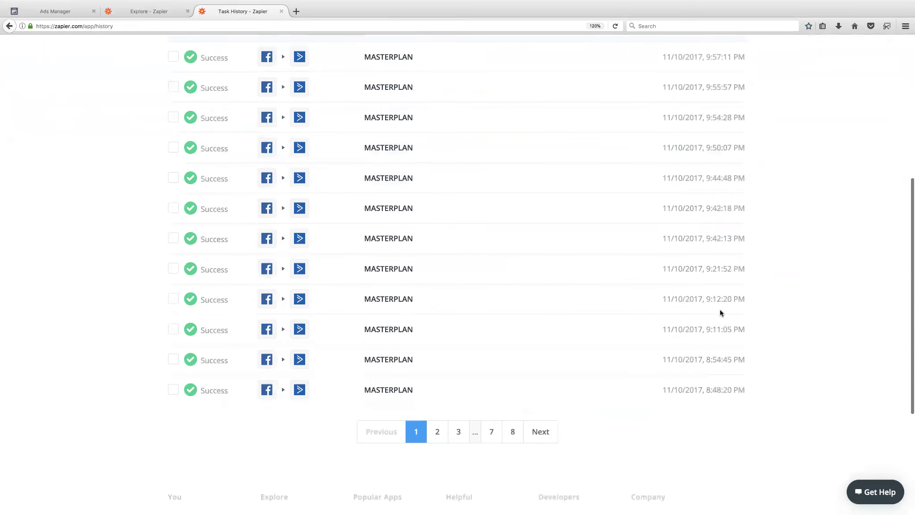
scroll(525, 383, "up", 14)
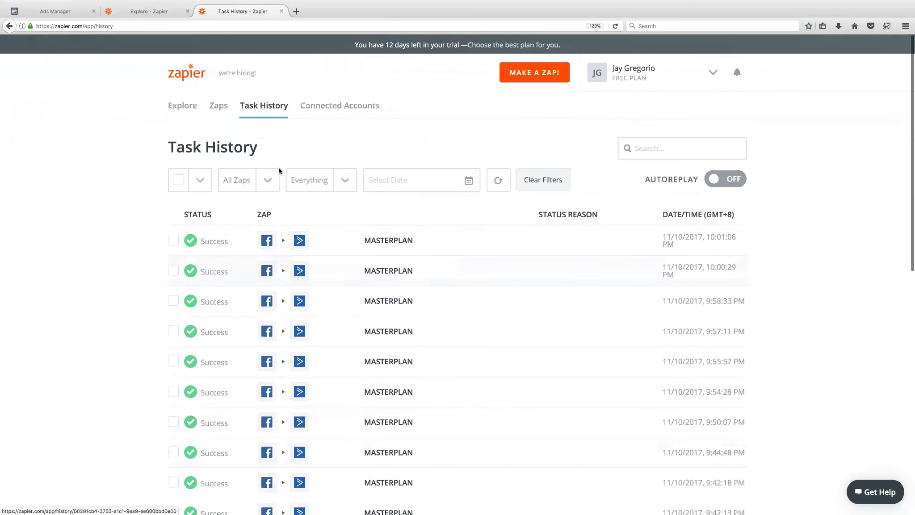
- Filter the task history to the dates 2017-11-10 to 2017-11-10 and look through the listed runs
left_click(377, 179)
left_click(467, 264)
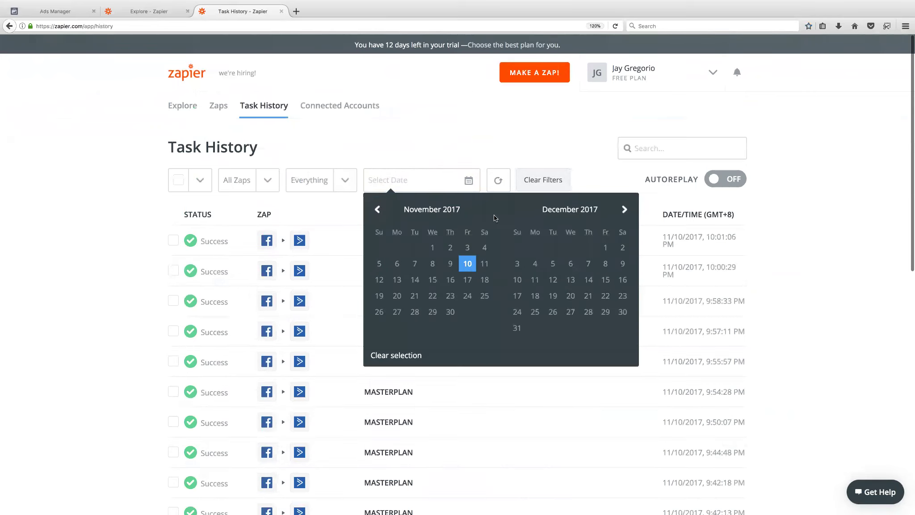
left_click(467, 267)
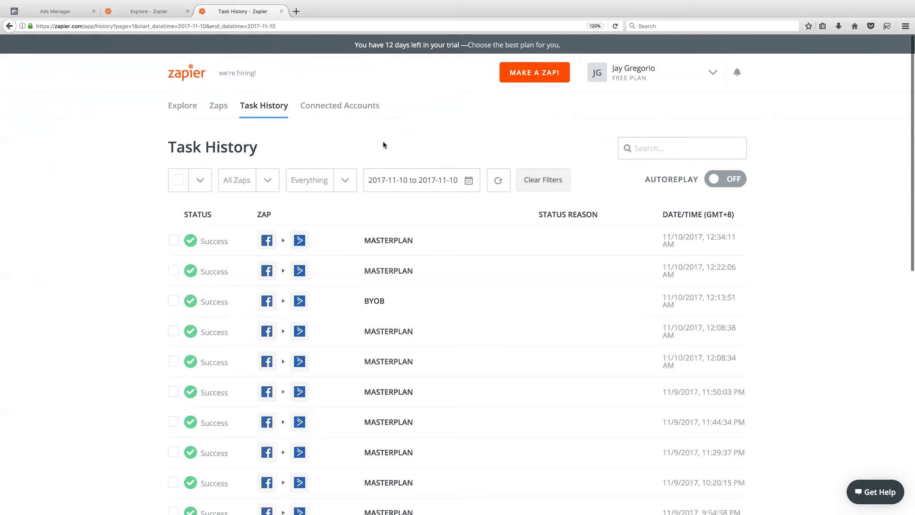
scroll(3, 283, "down", 10)
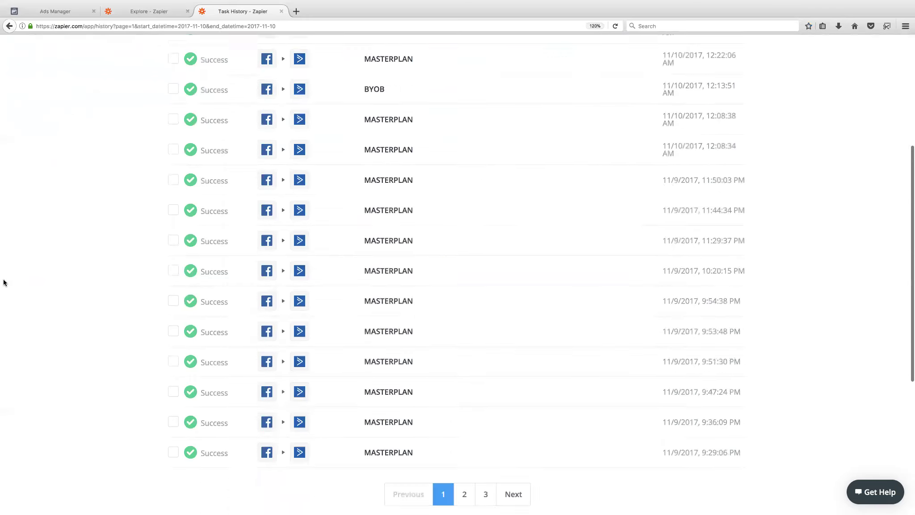
scroll(4, 282, "up", 10)
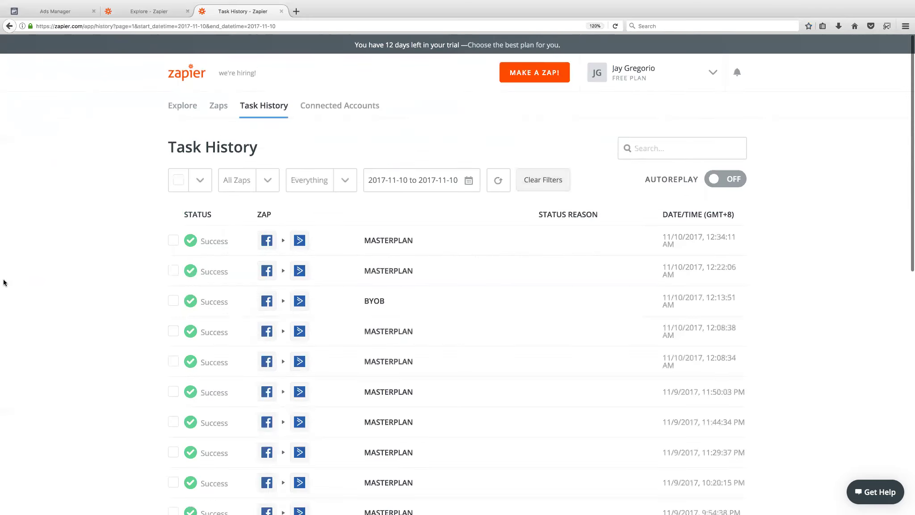
- Limit the task history to the MASTERPLAN Zap and look through its runs
left_click(344, 184)
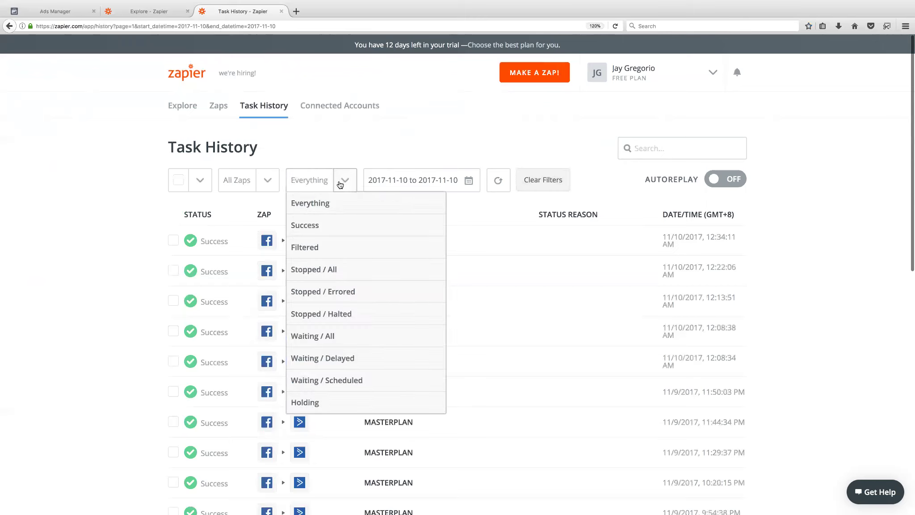
left_click(267, 183)
left_click(265, 292)
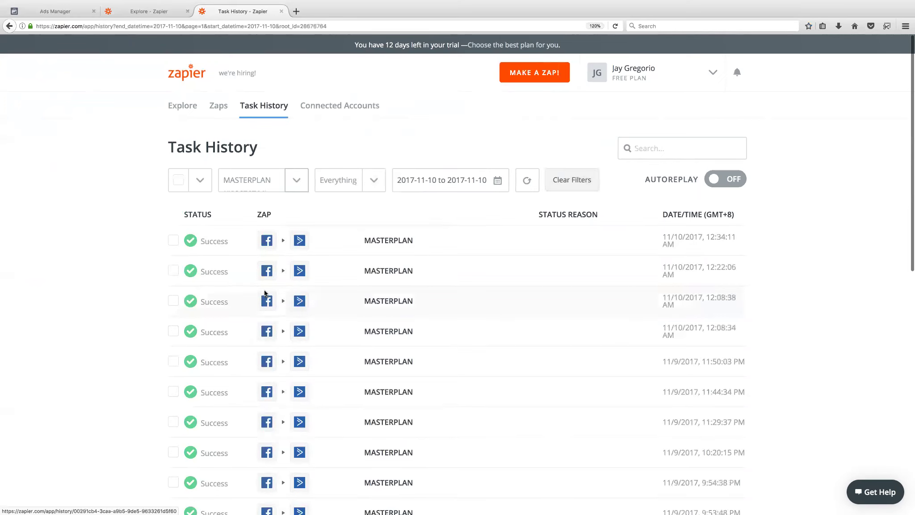
scroll(73, 321, "down", 10)
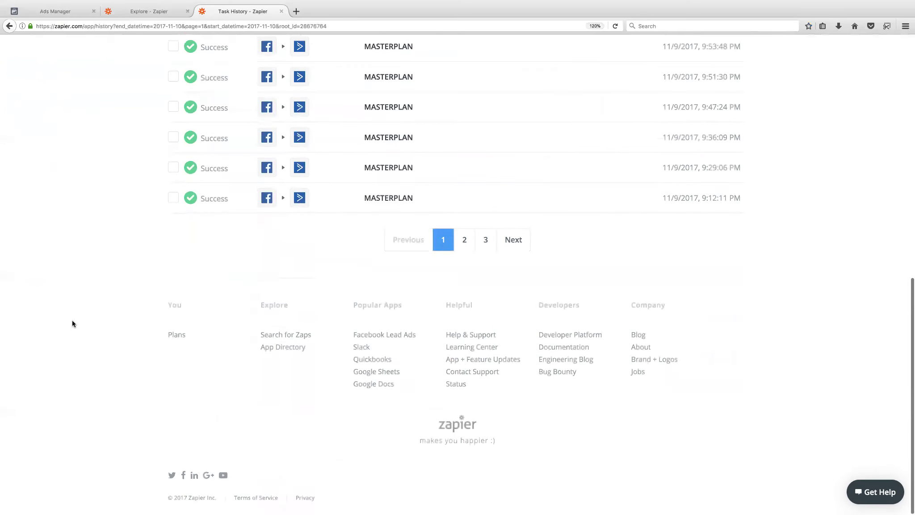
scroll(72, 320, "up", 10)
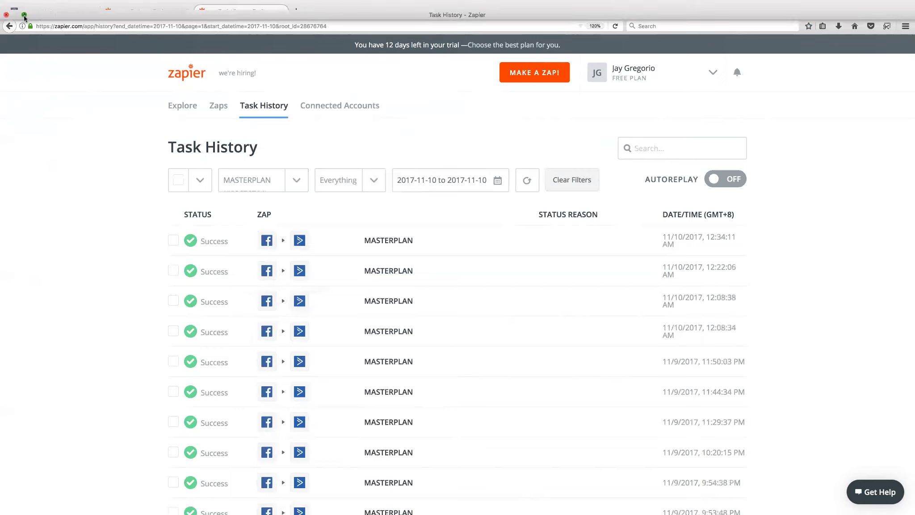
- Switch to the ActiveCampaign overview in Chrome, maximize its window, and view a recent subscriber's contact preview
left_click(24, 17)
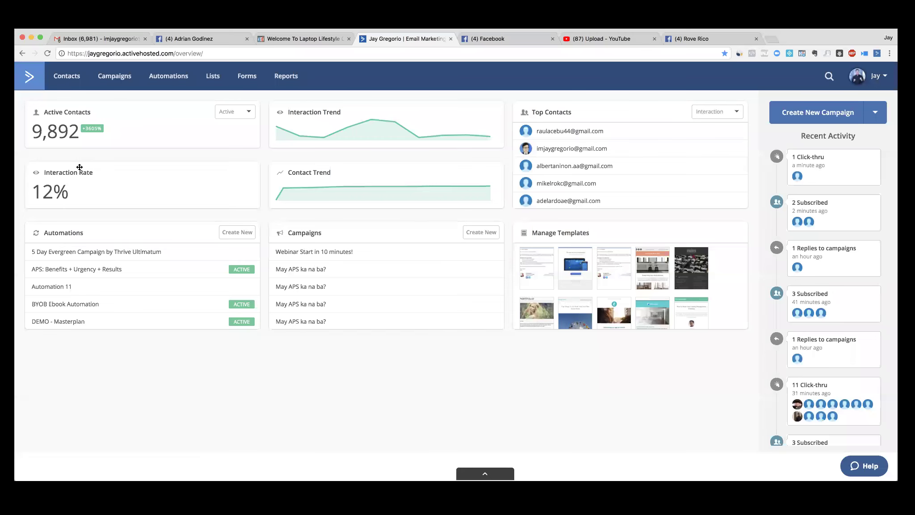
left_click(40, 39)
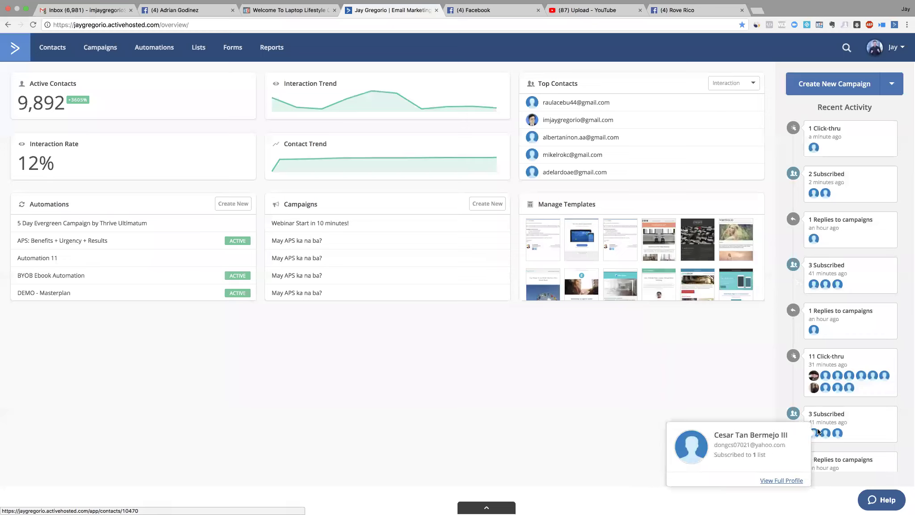
mouse_move(809, 430)
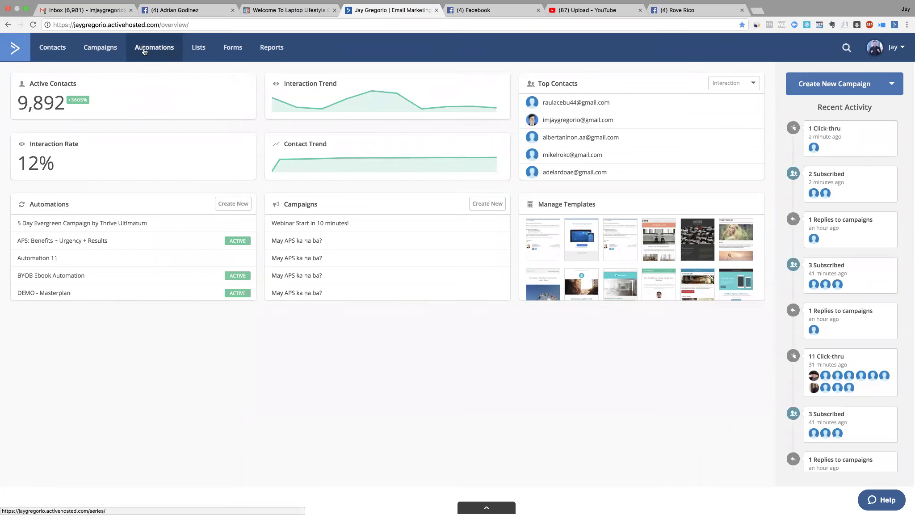
- Open the contacts of the Masterplan list and filter them by the Bounced status
left_click(199, 52)
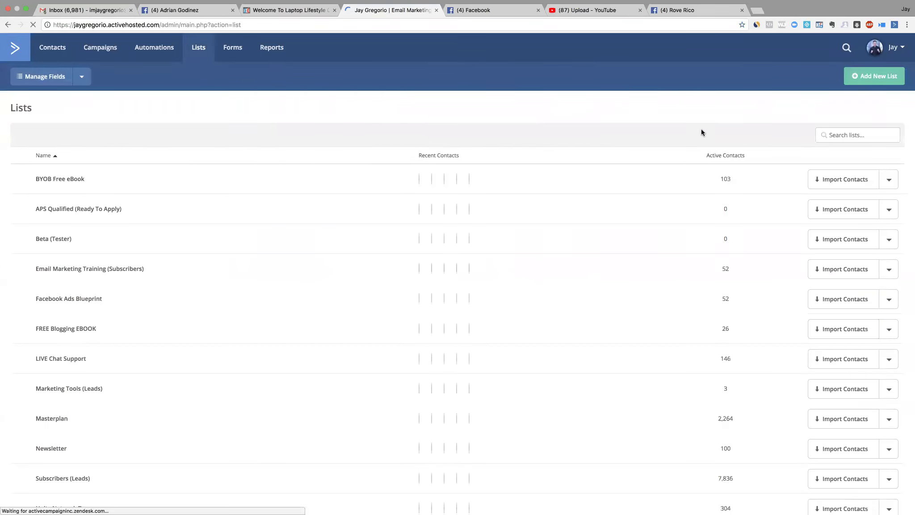
scroll(138, 251, "down", 5)
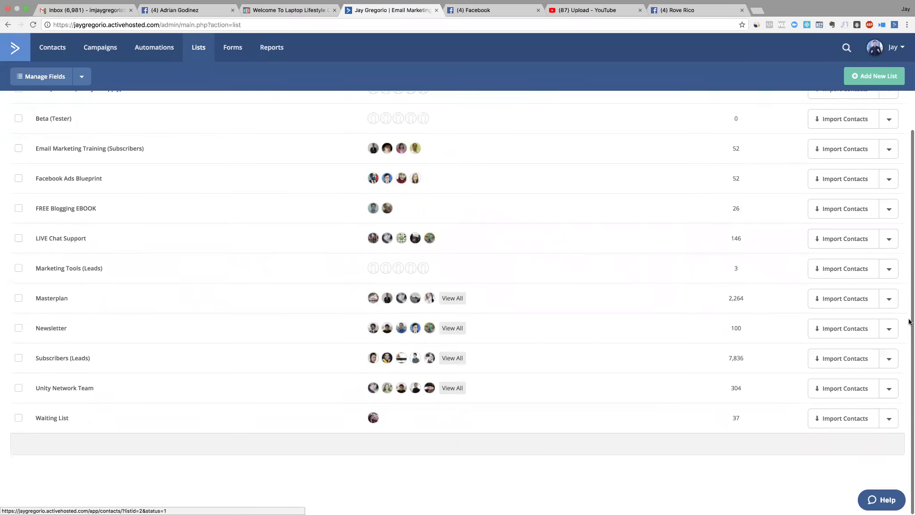
left_click(452, 298)
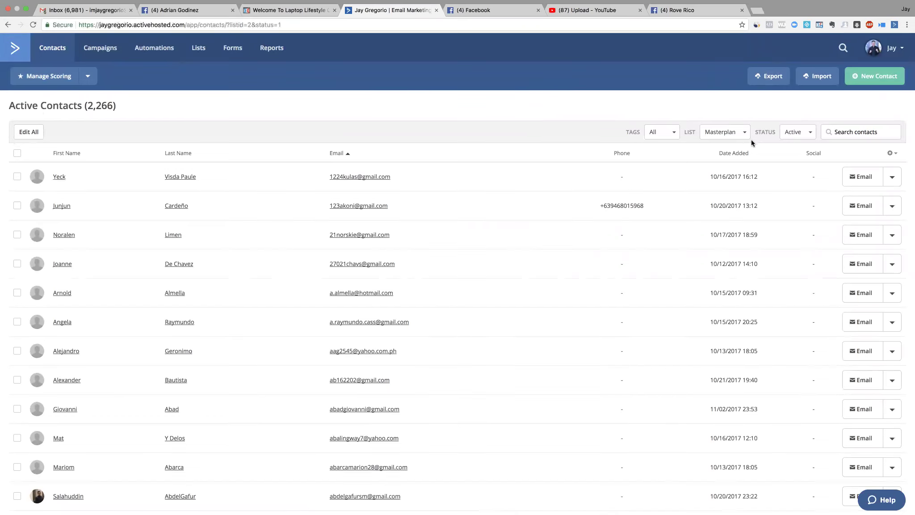
left_click(786, 135)
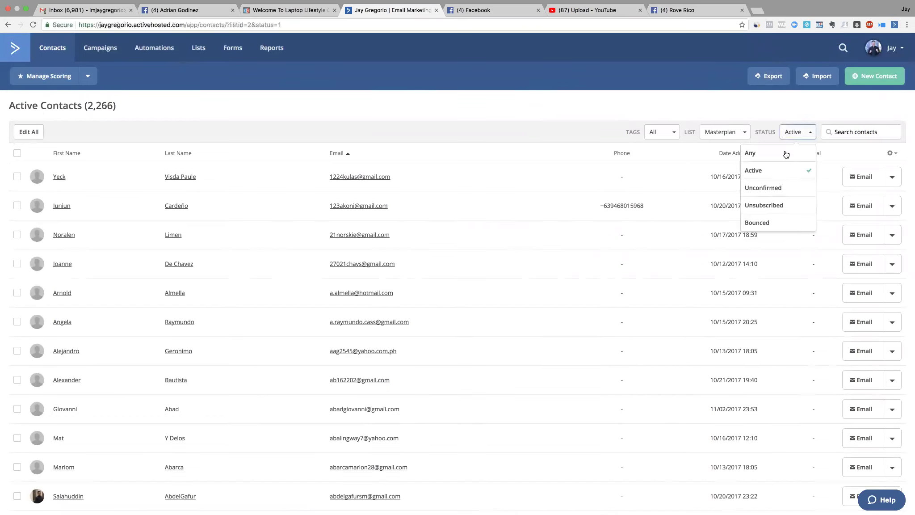
left_click(758, 223)
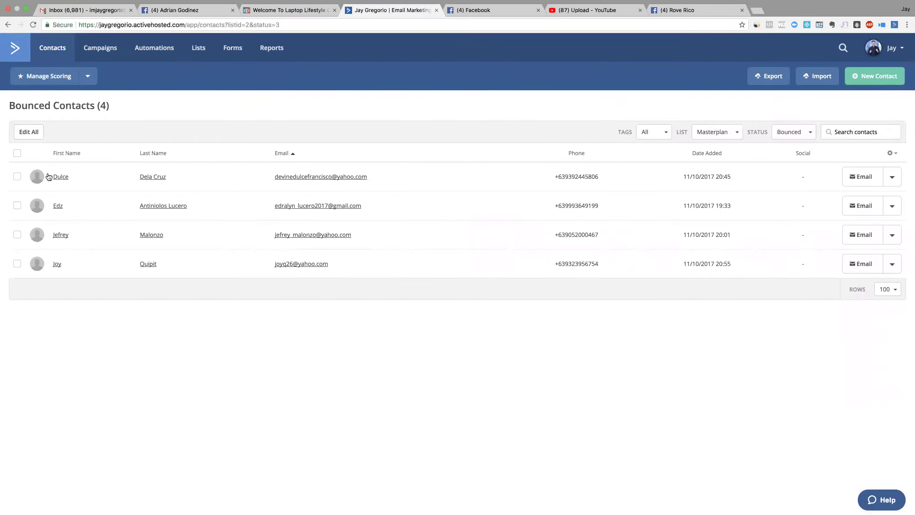
- Select all bounced contacts of the Masterplan list and try to delete them
left_click(18, 154)
left_click(51, 132)
left_click(337, 137)
left_click(575, 251)
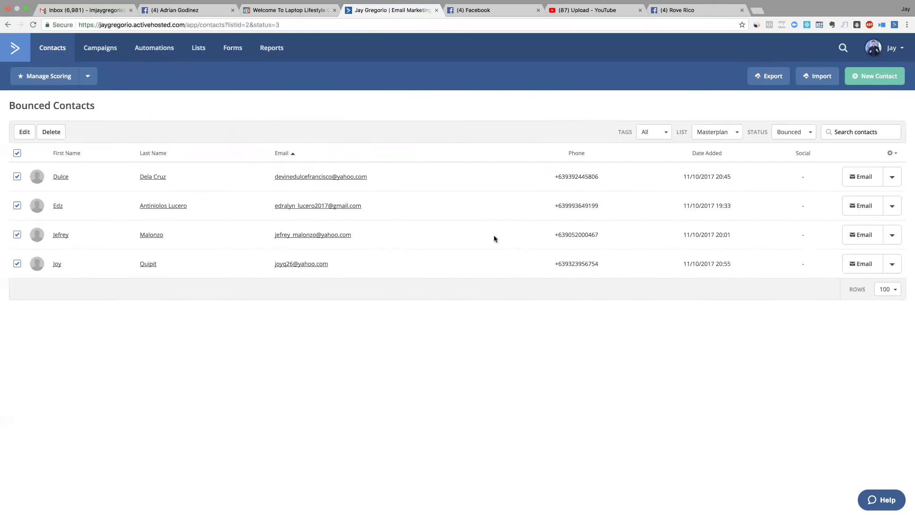
- Return to the ActiveCampaign overview and check the newly subscribed contacts in the recent activity
left_click(17, 46)
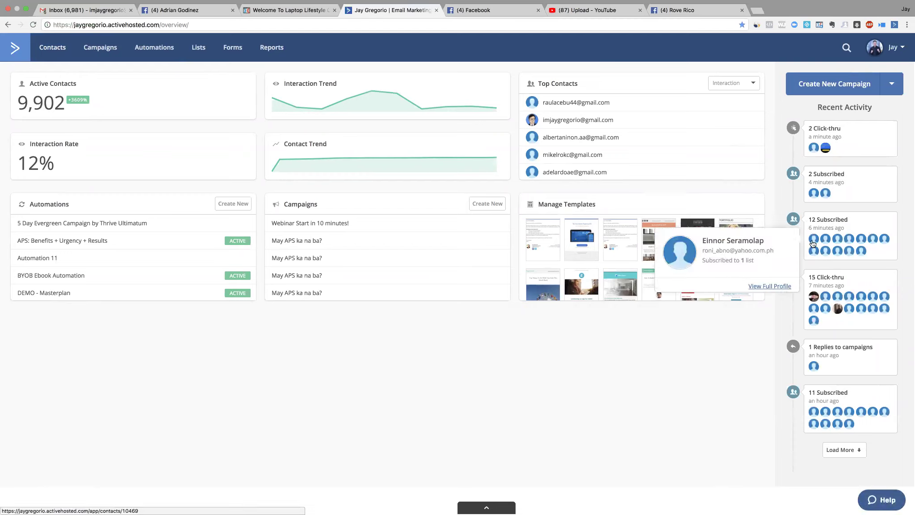
mouse_move(839, 243)
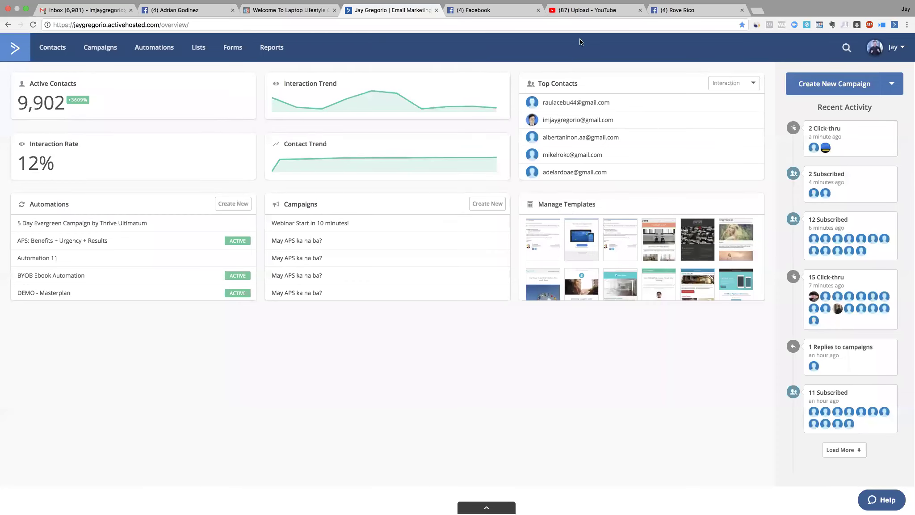
mouse_move(636, 114)
mouse_move(495, 5)
- Expand the shortcut tray and look through the overview's automations for the Masterplan Follow-up entry statistics
left_click(486, 507)
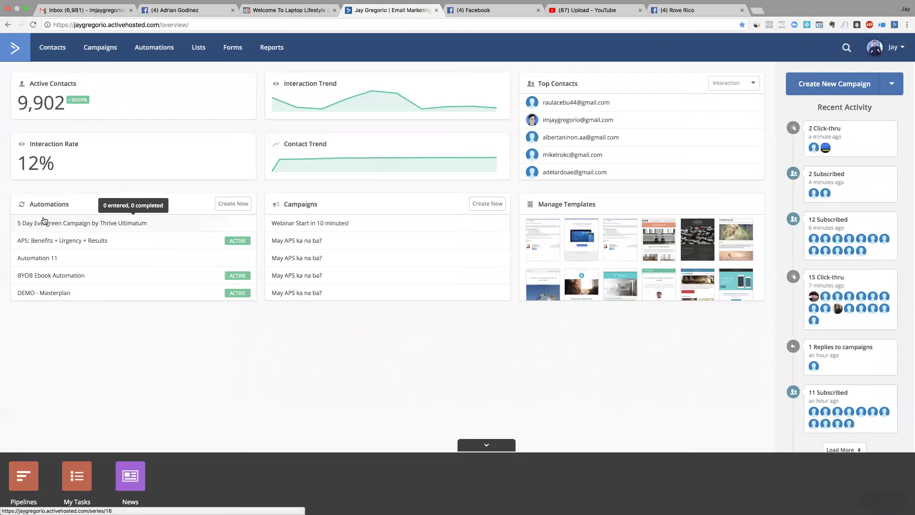
scroll(190, 276, "down", 3)
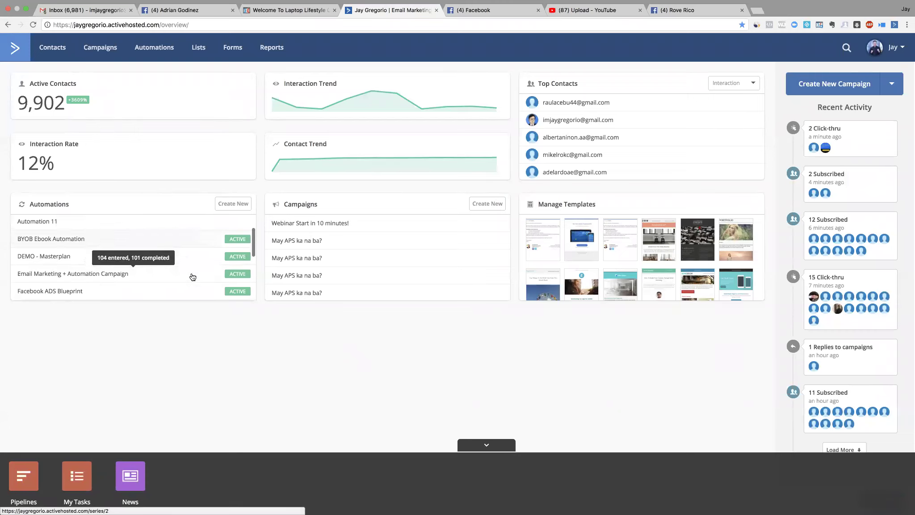
scroll(54, 250, "down", 4)
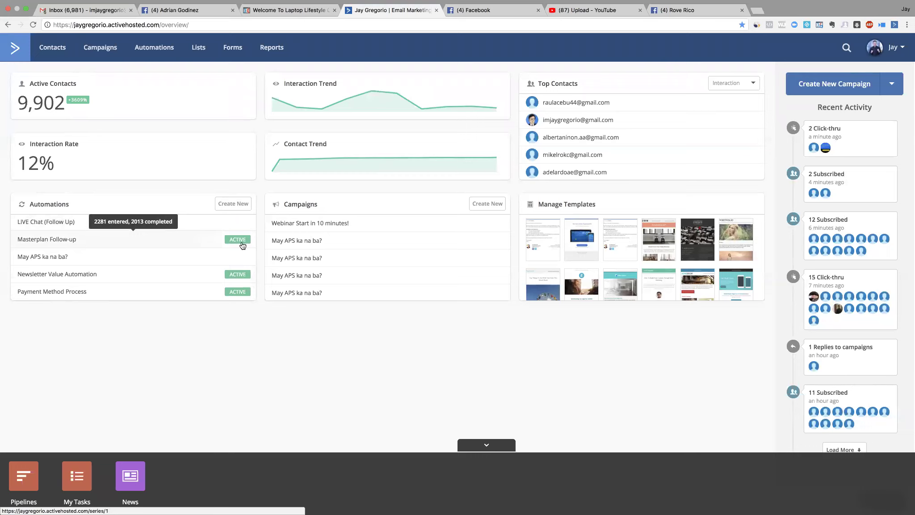
- Open the account's billing plans and set the plan calculator to 500 contacts
left_click(896, 52)
left_click(856, 74)
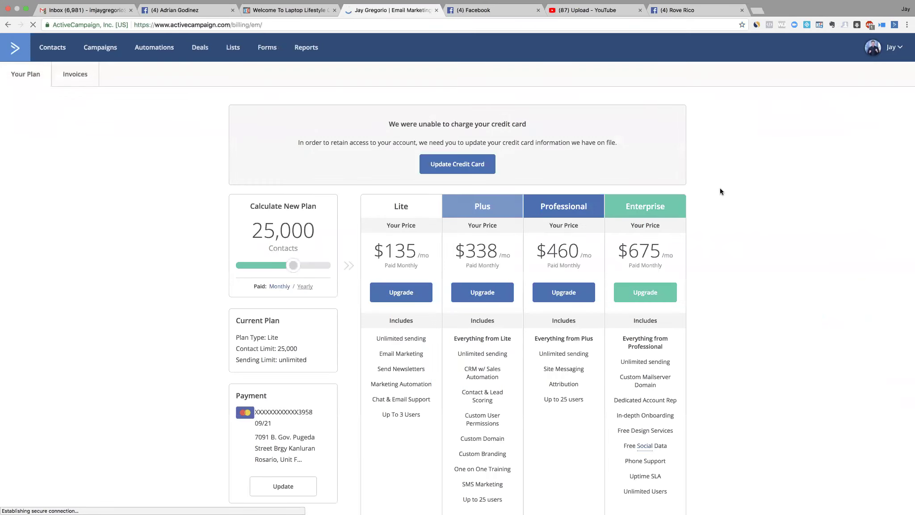
scroll(723, 193, "down", 2)
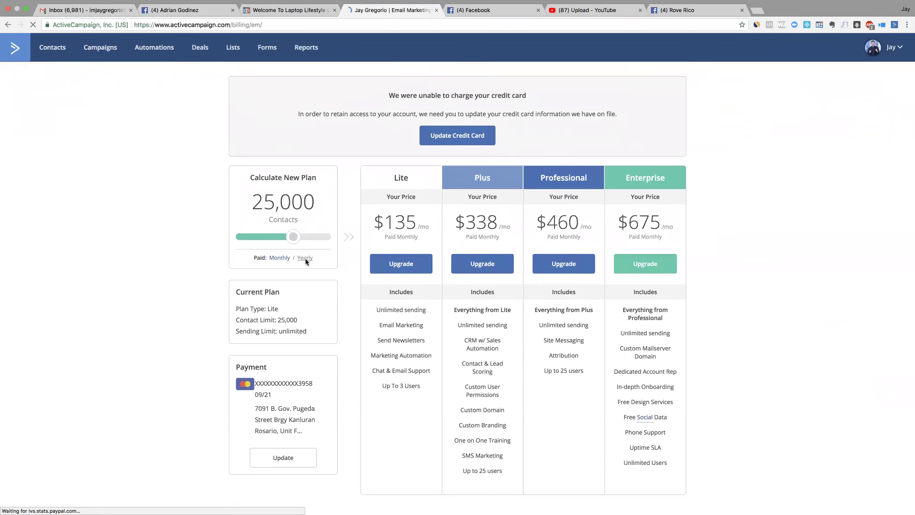
left_click_drag(293, 237, 212, 237)
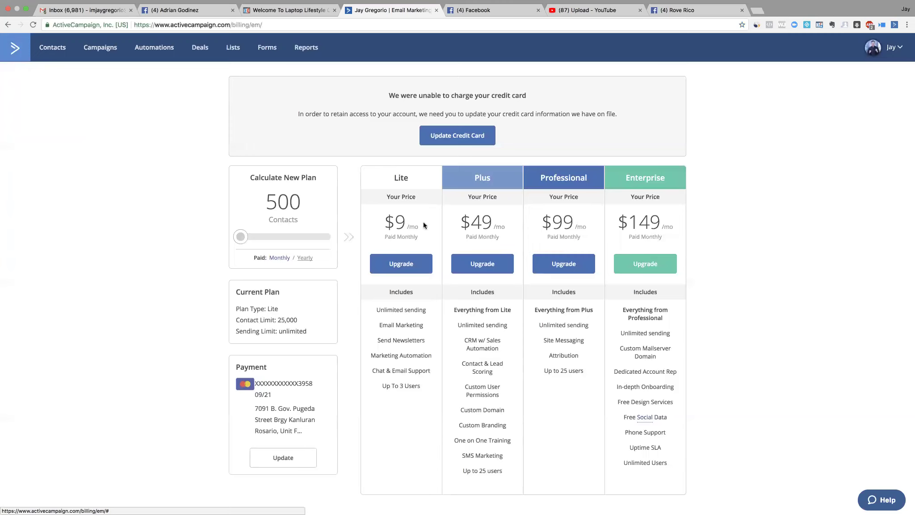
- Highlight the calculator's contact count and the Lite plan's monthly price, and clear the highlighting
left_click_drag(383, 222, 424, 227)
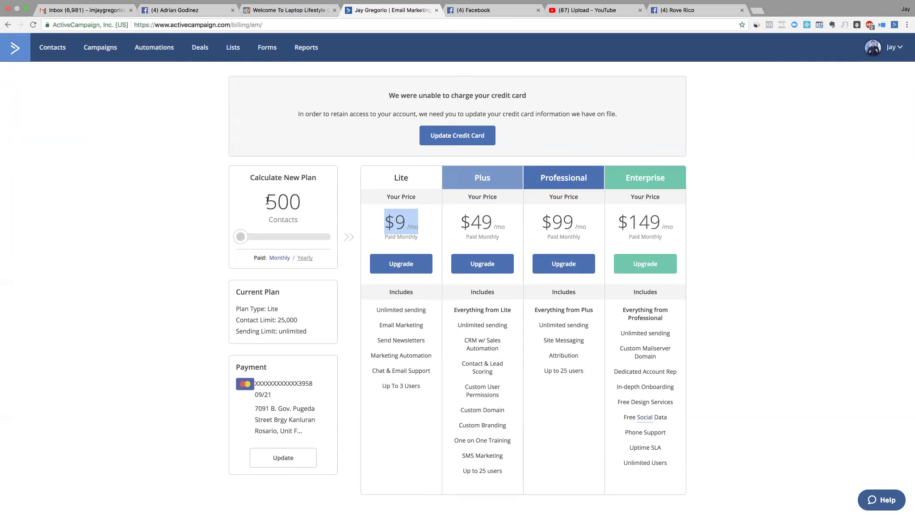
left_click_drag(266, 200, 300, 205)
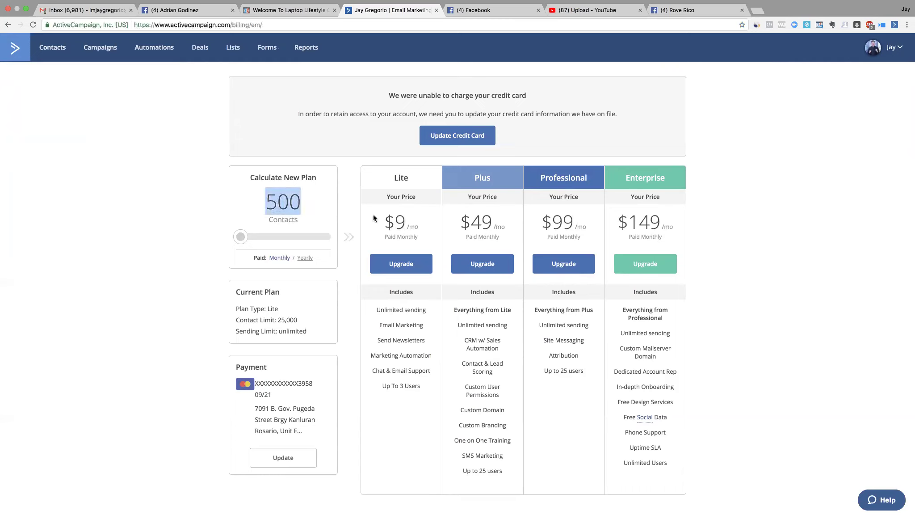
left_click_drag(385, 222, 411, 228)
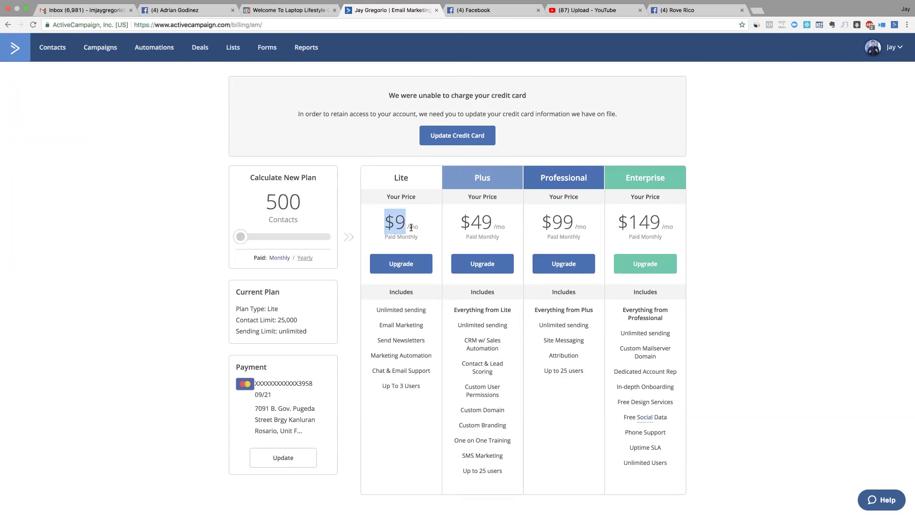
left_click(403, 228)
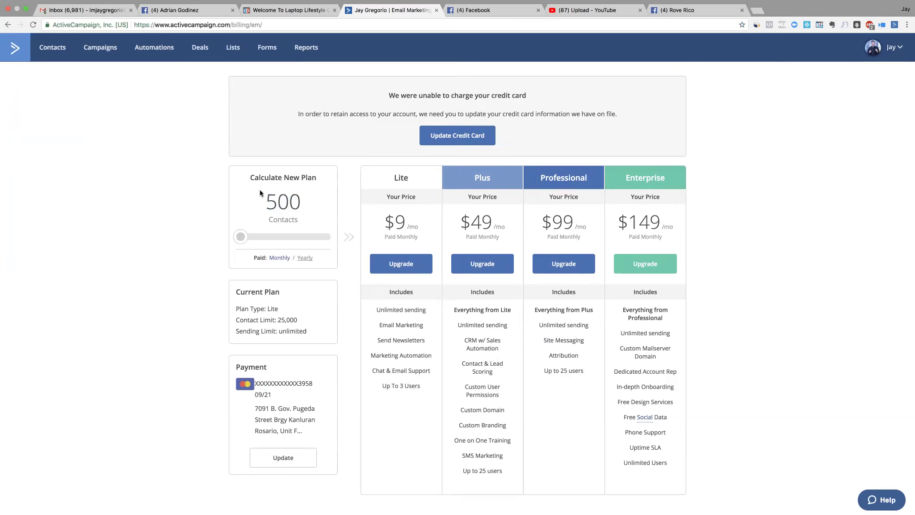
- Set the plan calculator to 10,000 contacts and highlight the contact count
left_click_drag(240, 236, 281, 242)
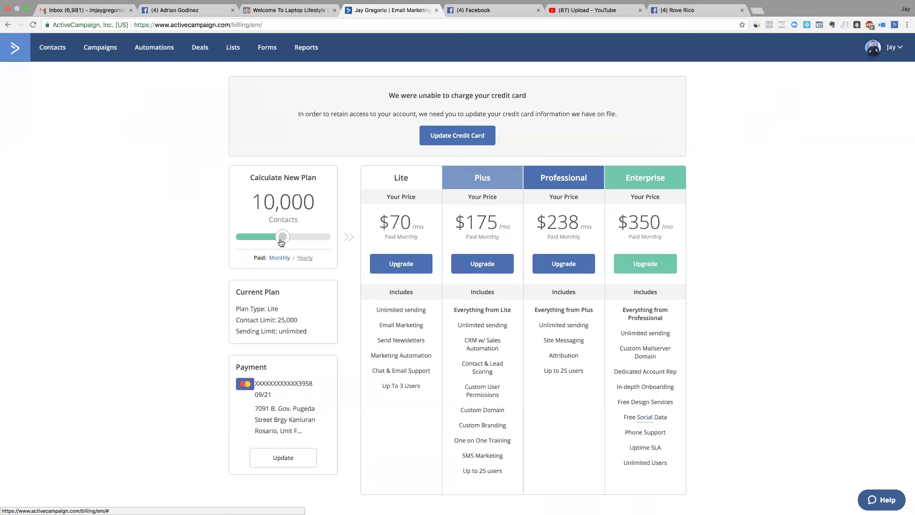
left_click_drag(253, 201, 314, 201)
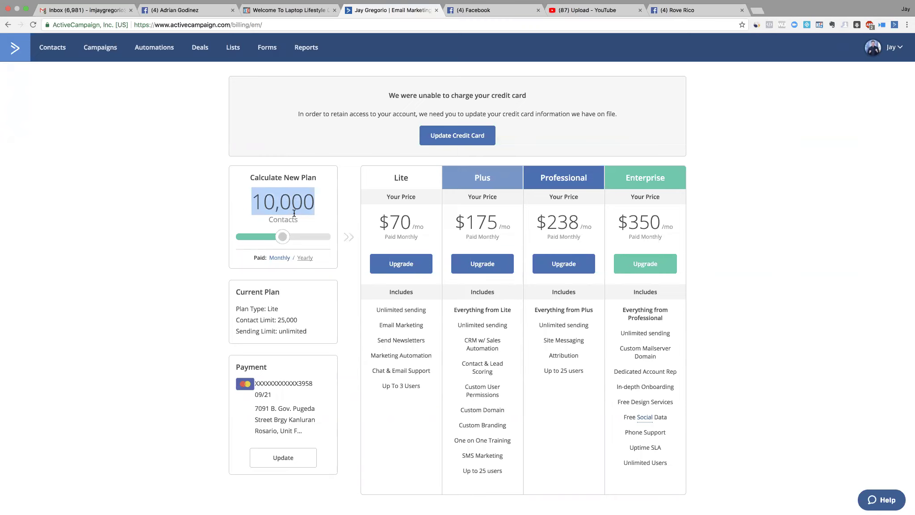
left_click(166, 223)
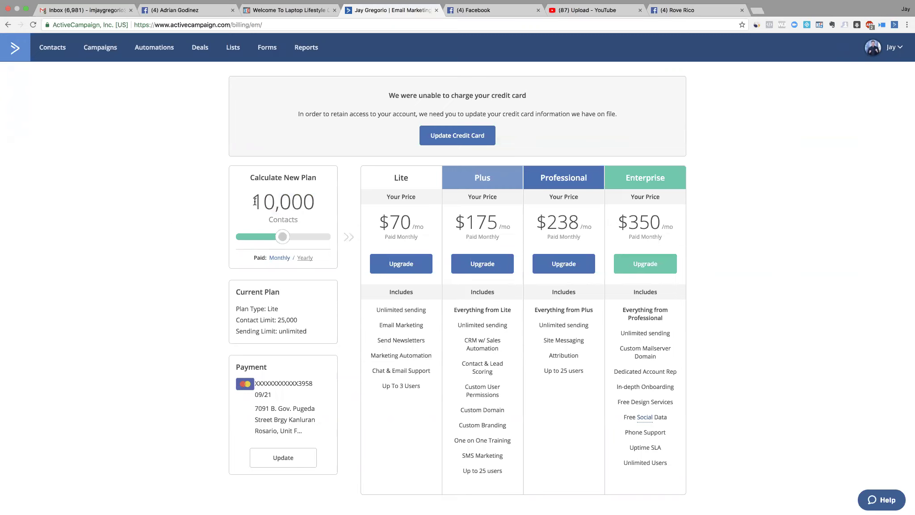
left_click_drag(255, 201, 326, 206)
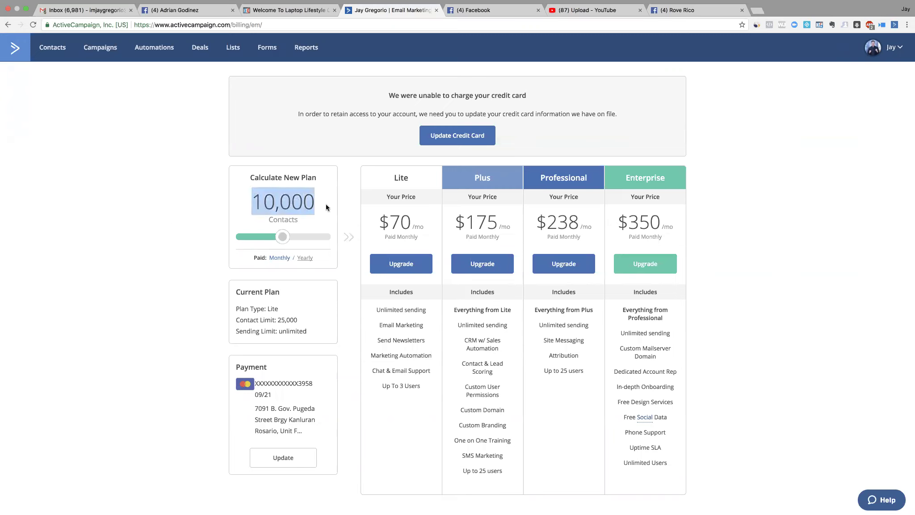